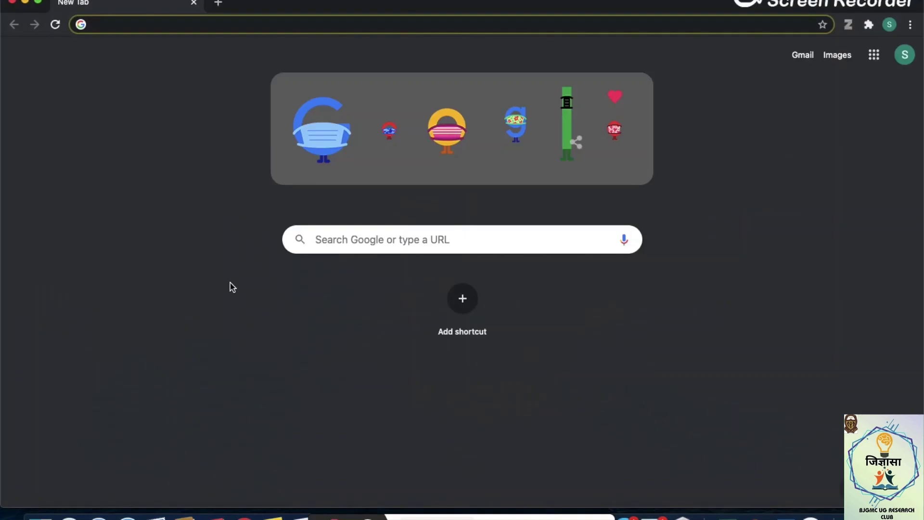
# Step: Go to zotero.org in Chrome and open its Download page
pyautogui.click(220, 24)
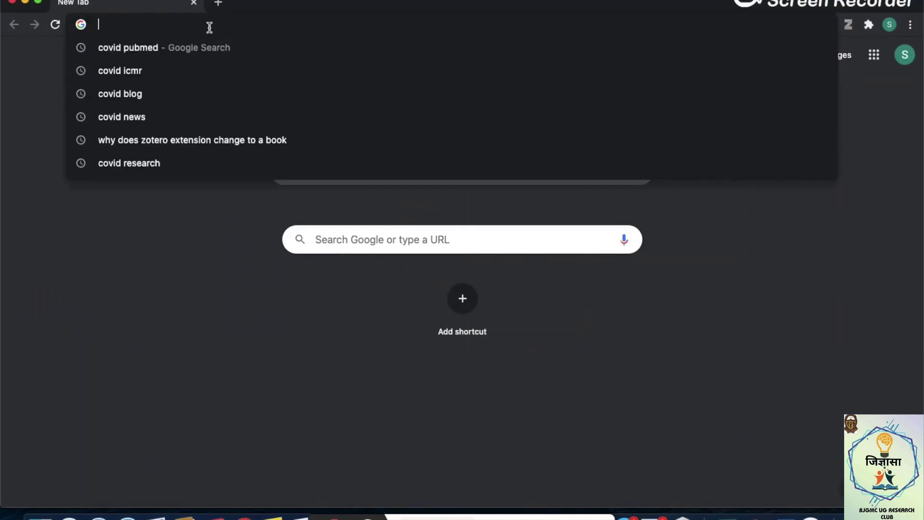
pyautogui.write('zotero')
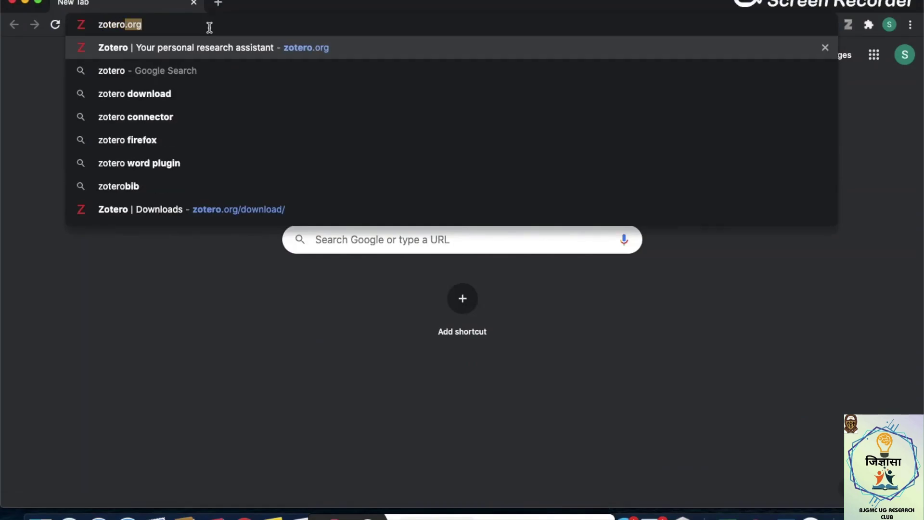
pyautogui.write('.org')
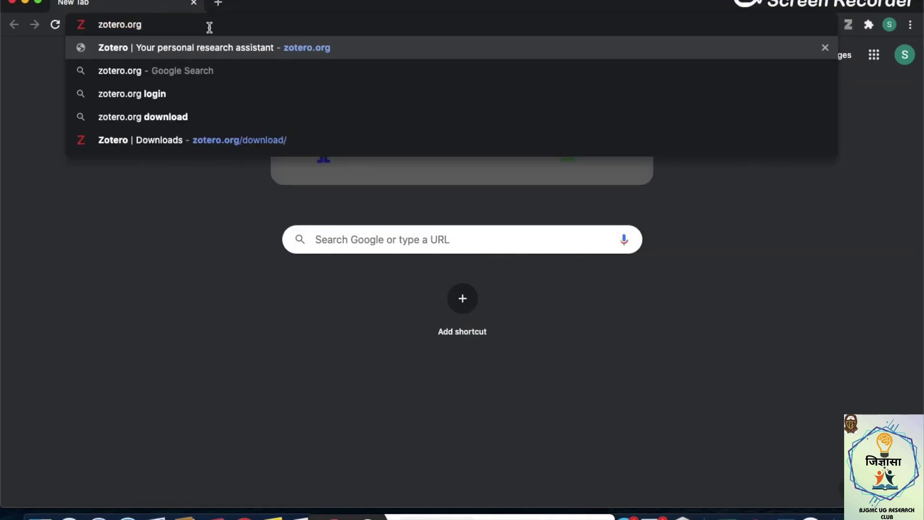
pyautogui.press('Return')
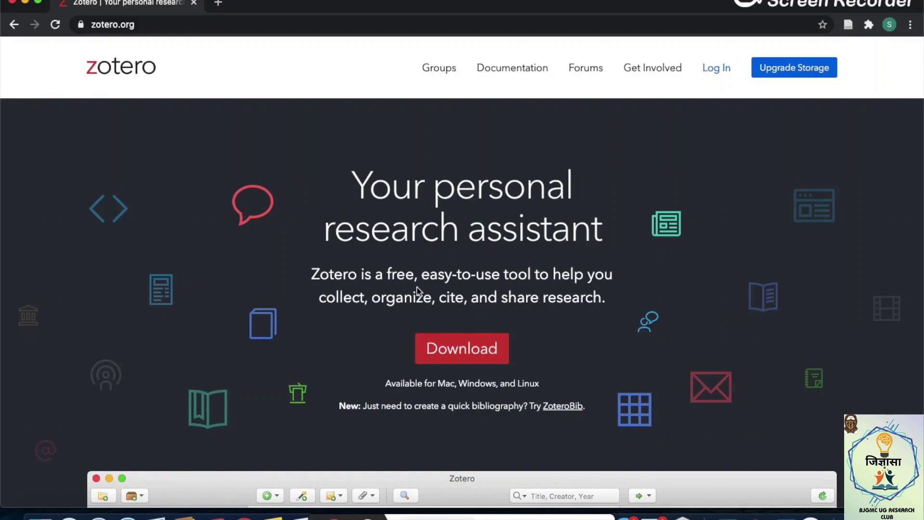
pyautogui.click(460, 355)
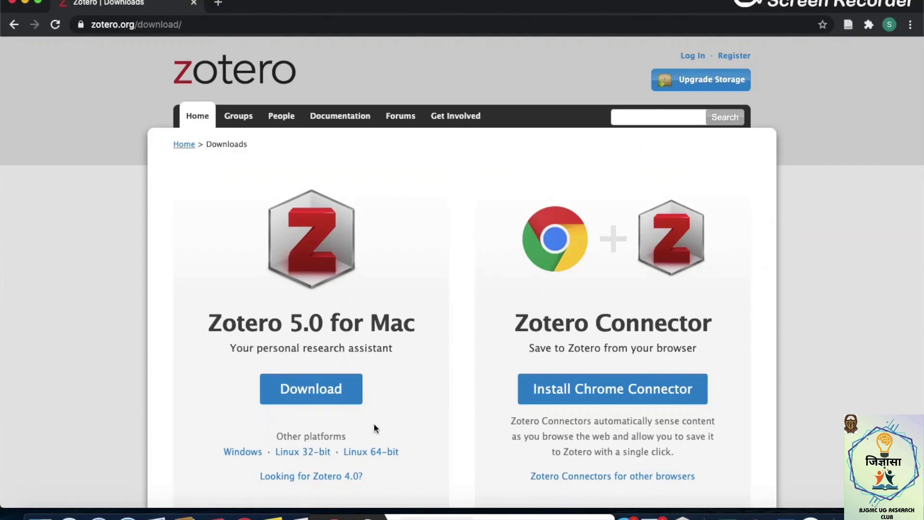
# Step: Highlight the Zotero Connector download heading, then minimize Chrome to show the desktop
pyautogui.moveTo(597, 324); pyautogui.dragTo(715, 331)
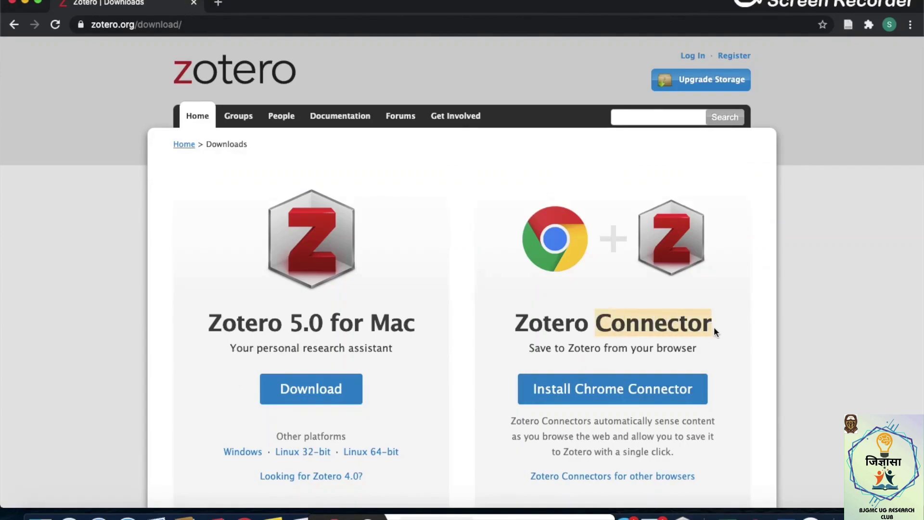
pyautogui.click(714, 361)
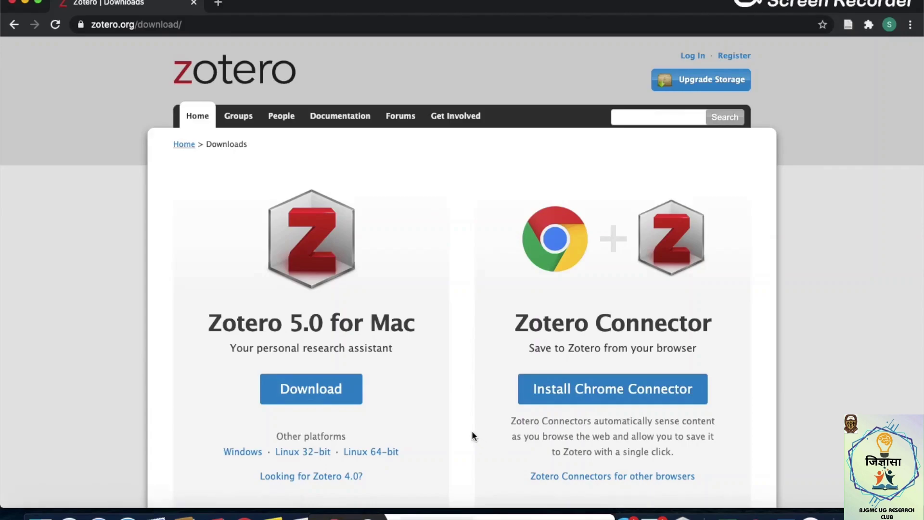
pyautogui.click(26, 4)
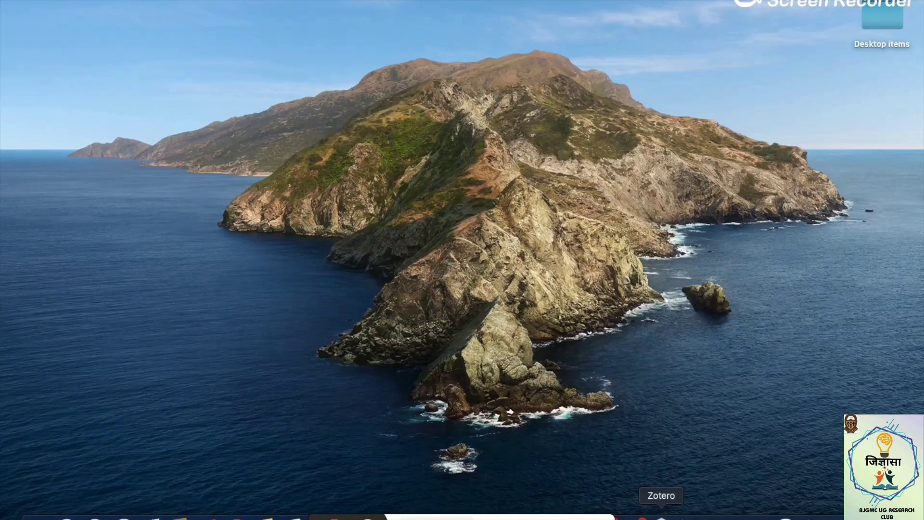
# Step: Bring up the Zotero library window, expanding and collapsing My Library and browsing the File menu
pyautogui.click(662, 516)
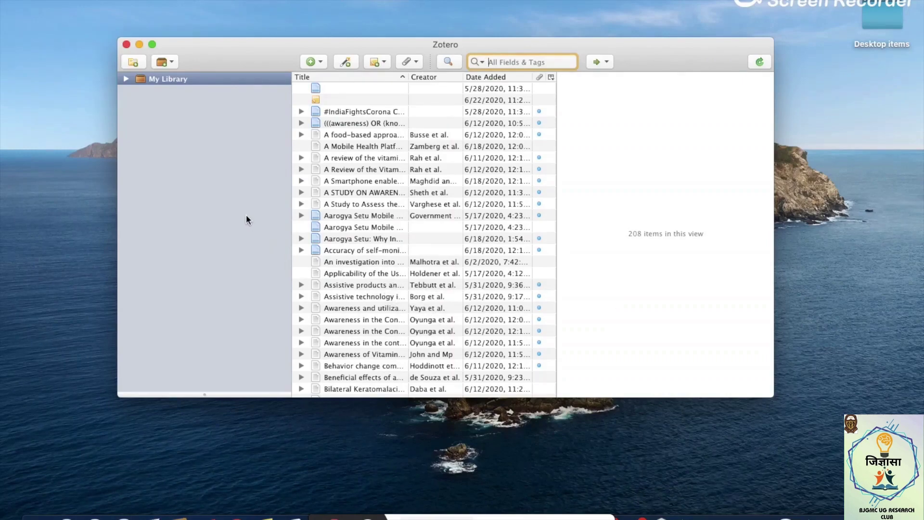
pyautogui.click(126, 79)
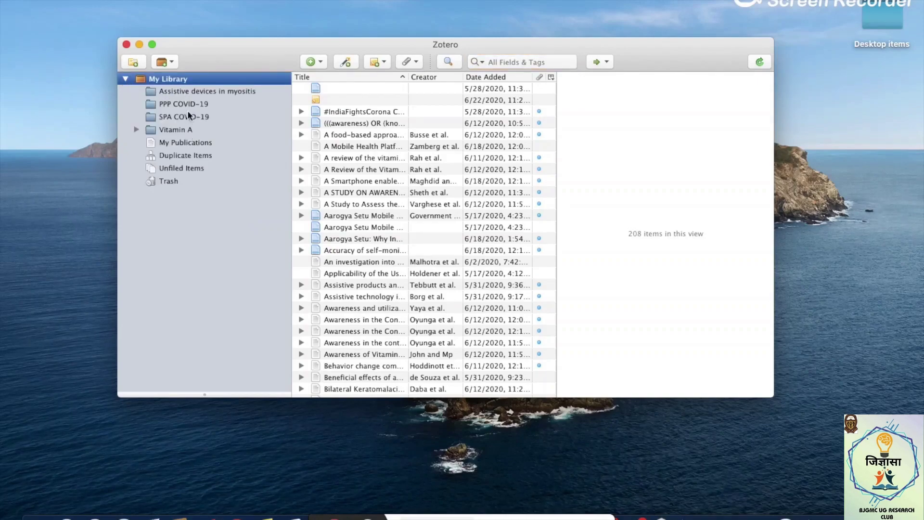
pyautogui.click(125, 79)
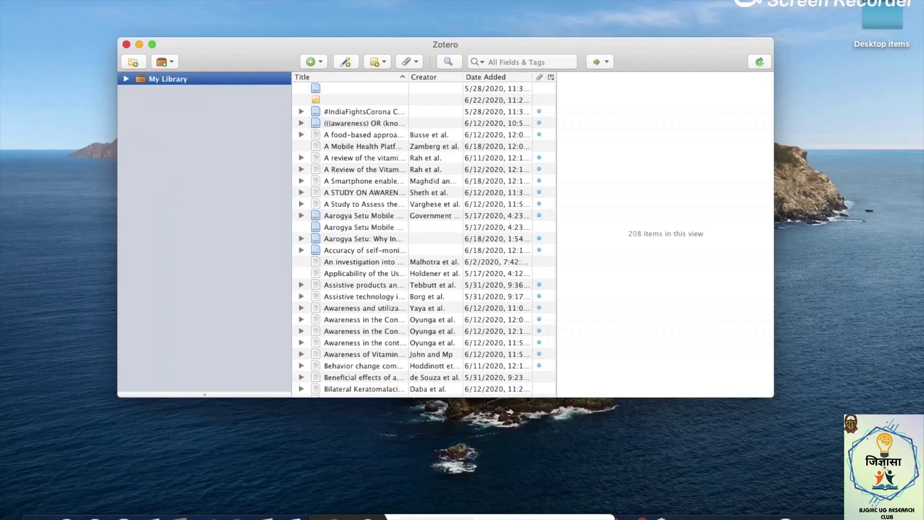
pyautogui.click(83, 0)
pyautogui.moveTo(48, 0)
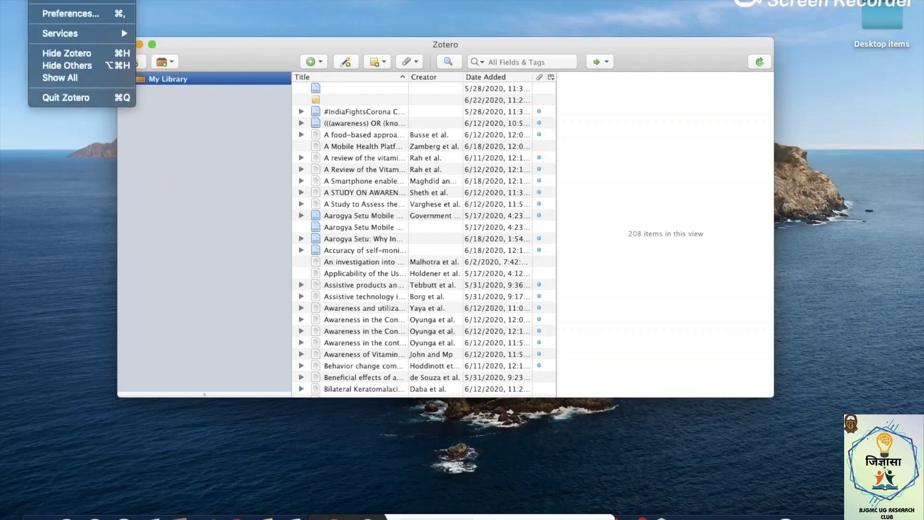
pyautogui.click(66, 16)
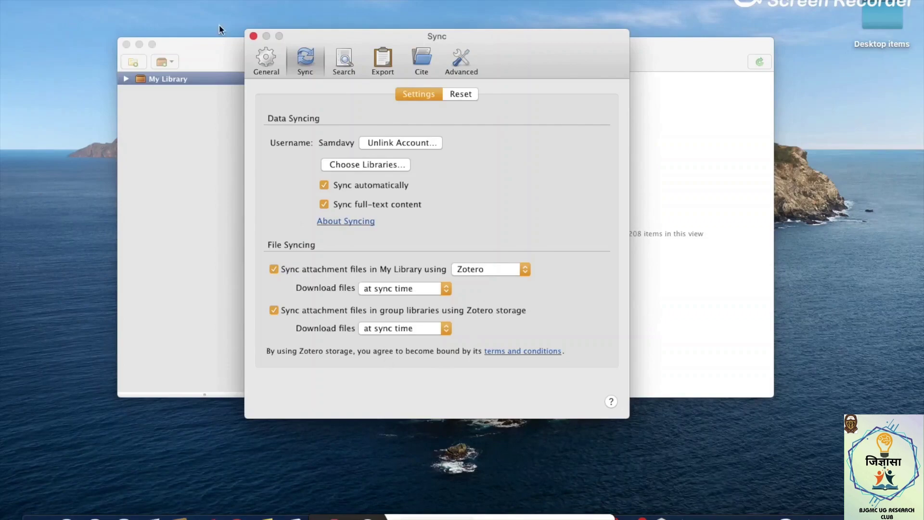
pyautogui.click(267, 59)
pyautogui.click(295, 57)
pyautogui.click(346, 64)
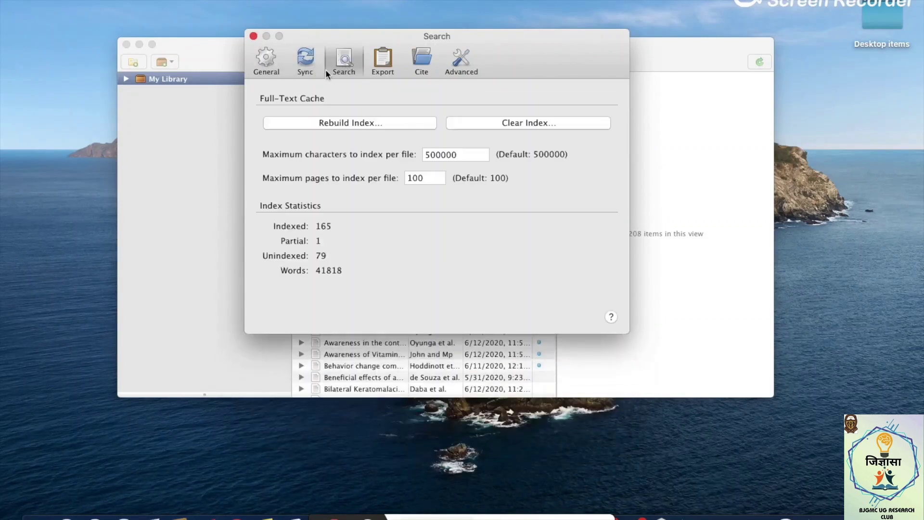
pyautogui.click(306, 63)
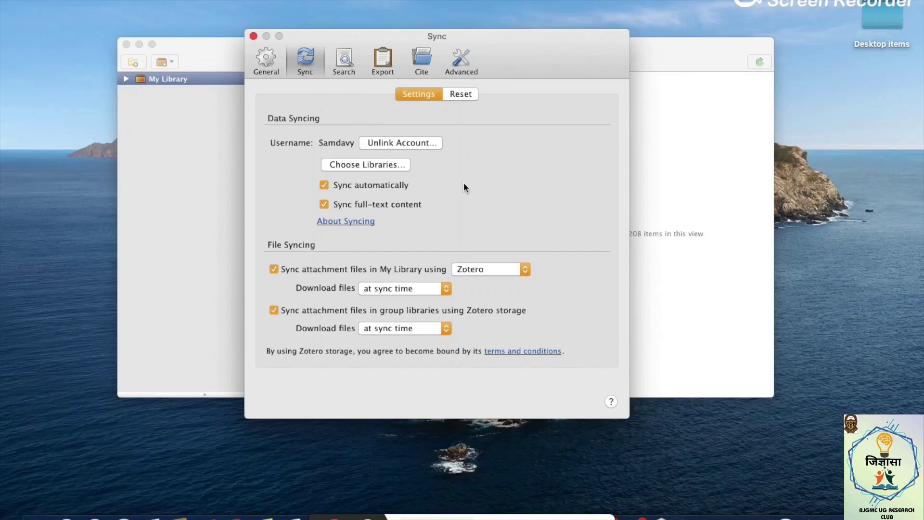
pyautogui.click(253, 36)
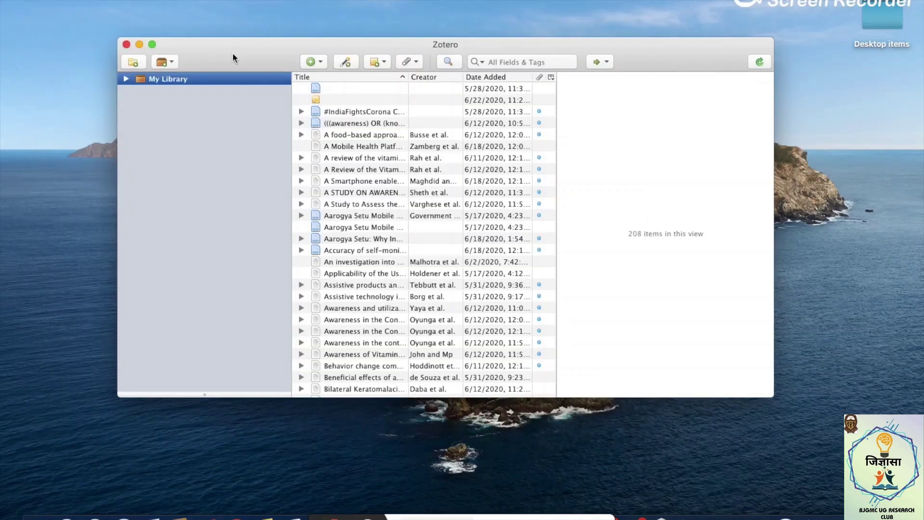
# Step: Create a new collection named 'Zotero tutorial'
pyautogui.click(135, 63)
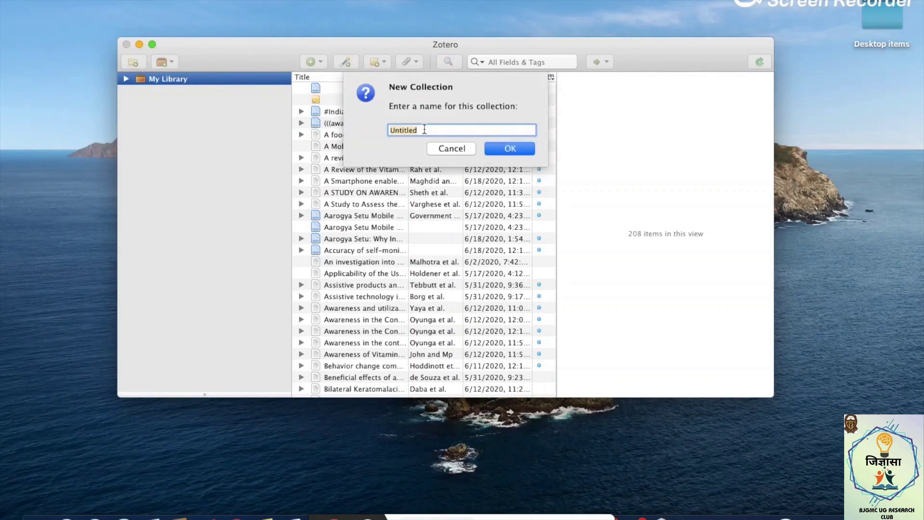
pyautogui.write('Zotero tutorial')
pyautogui.click(511, 145)
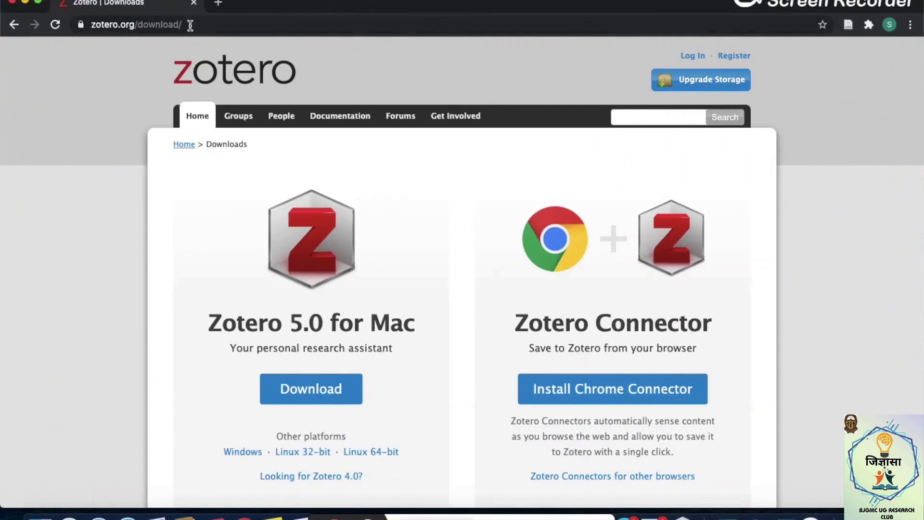
# Step: Search for 'covid pubmed' and open the NCBI Bookshelf COVID-19 treatment article
pyautogui.click(190, 25)
pyautogui.write('c')
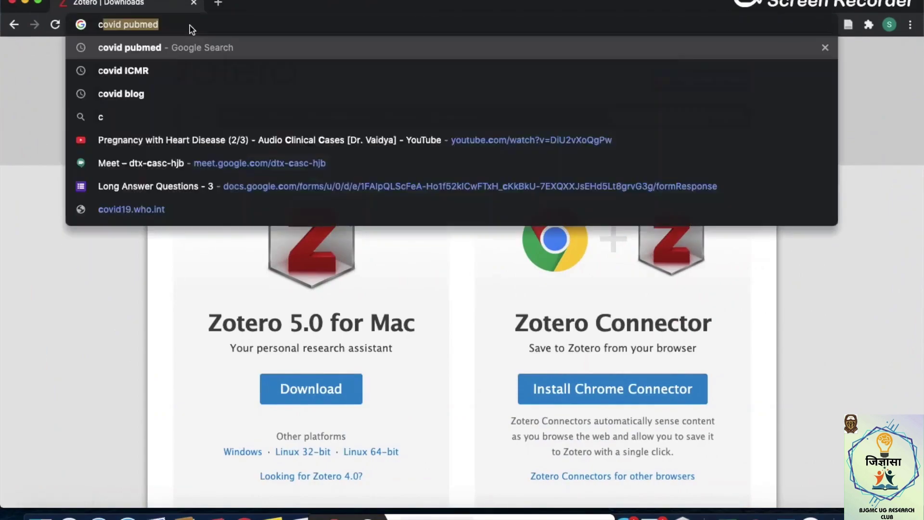
pyautogui.write('ovid pubmed')
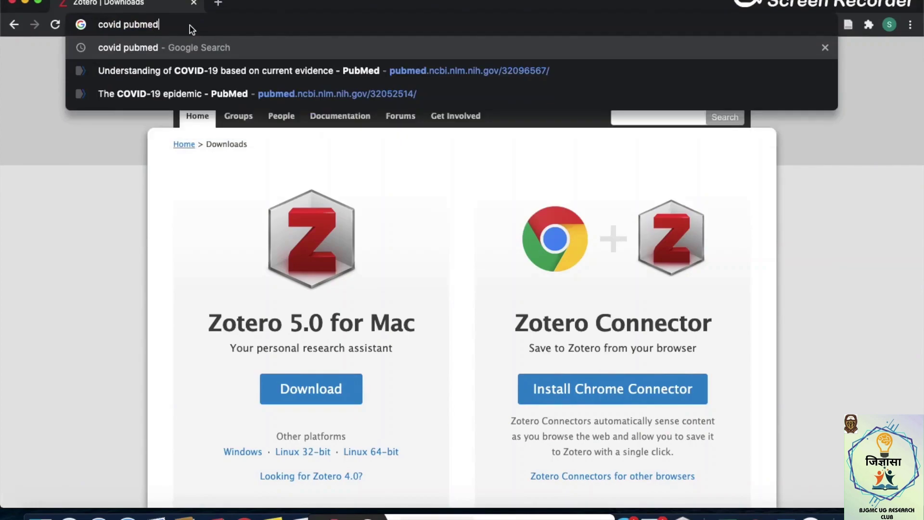
pyautogui.press('Return')
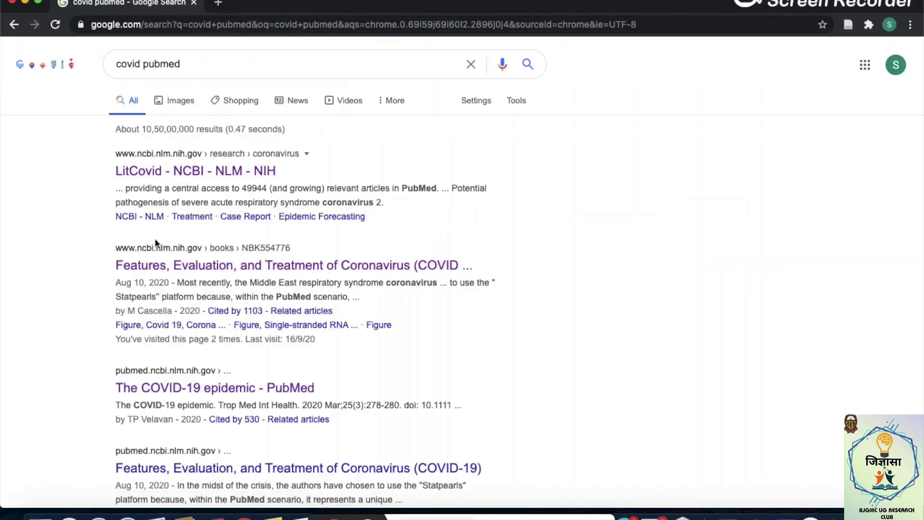
pyautogui.click(247, 268)
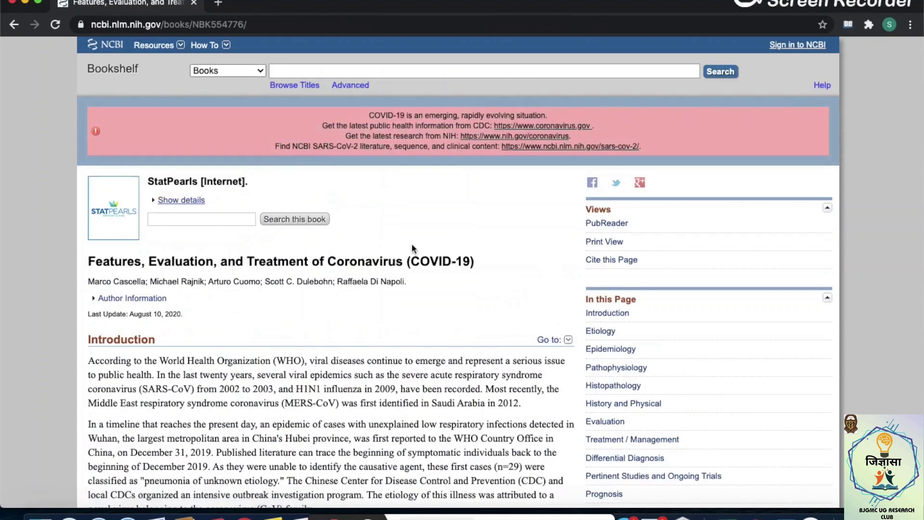
# Step: Save the StatPearls COVID-19 article to Zotero in the Zotero tutorial collection
pyautogui.click(849, 27)
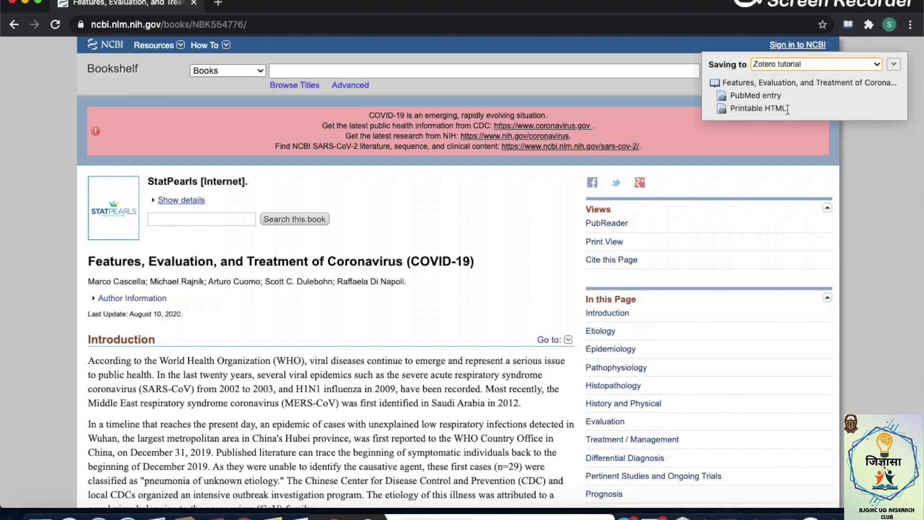
pyautogui.click(873, 66)
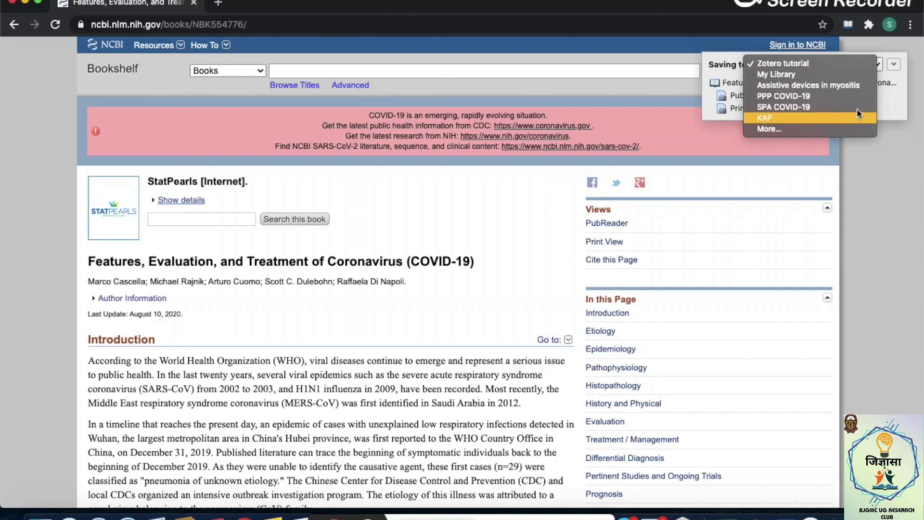
pyautogui.click(846, 65)
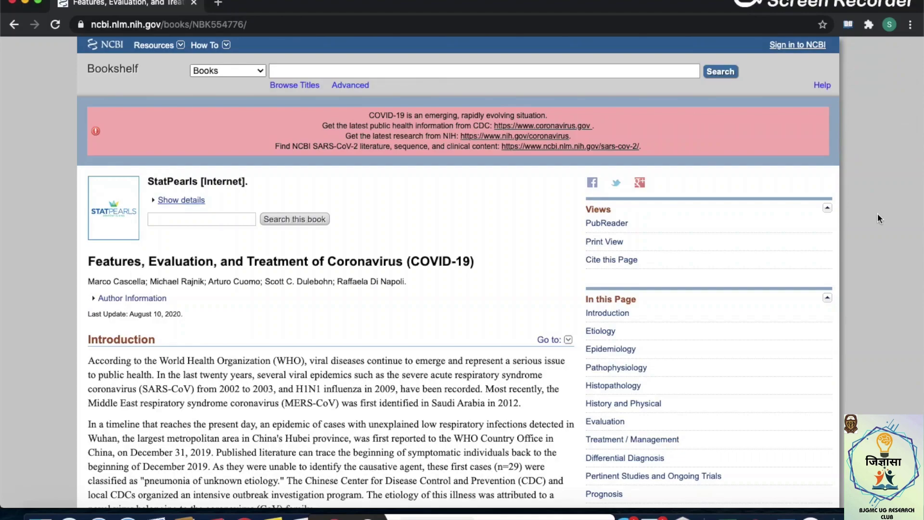
# Step: Save The COVID-19 epidemic PubMed article and the WHO dashboard from a 'covid blog' search to Zotero
pyautogui.click(14, 24)
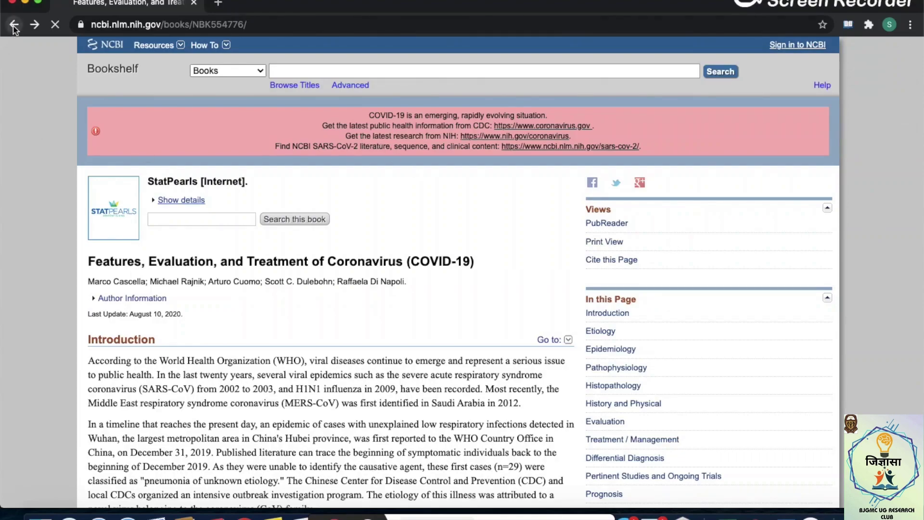
pyautogui.scroll(-3, 236, 301)
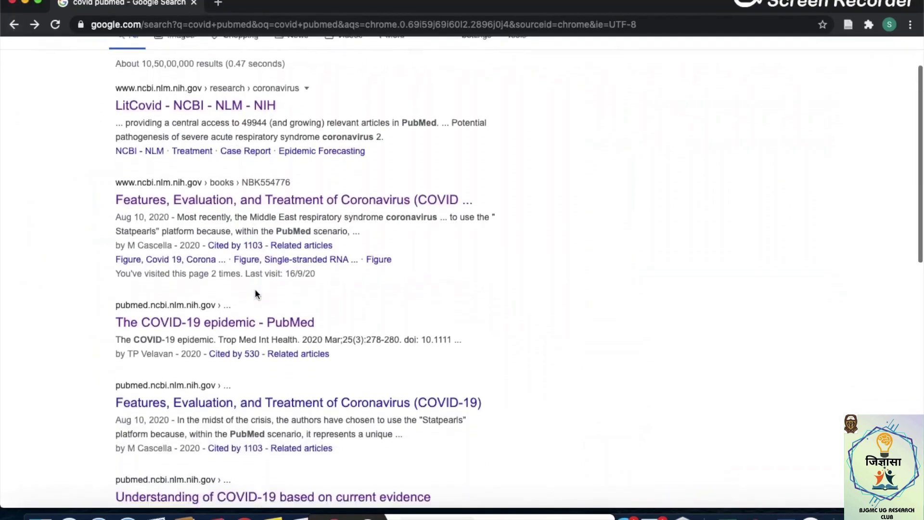
pyautogui.click(243, 309)
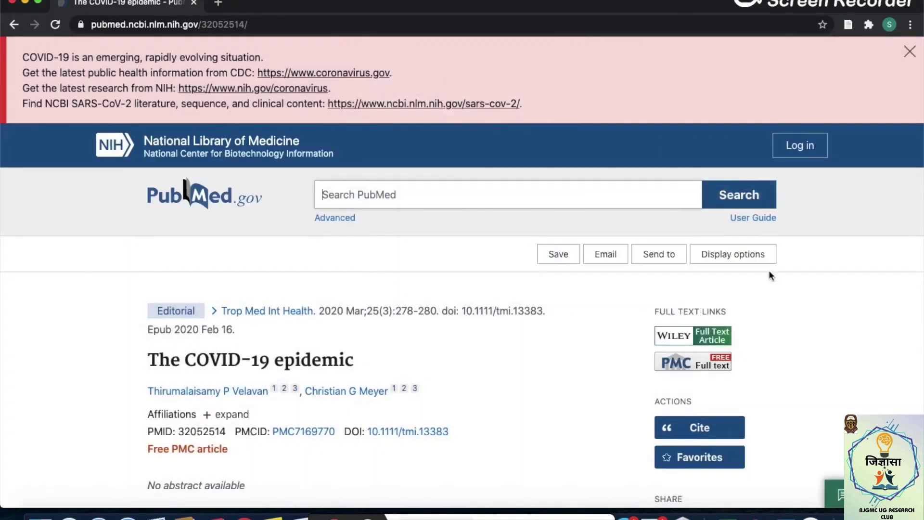
pyautogui.click(848, 25)
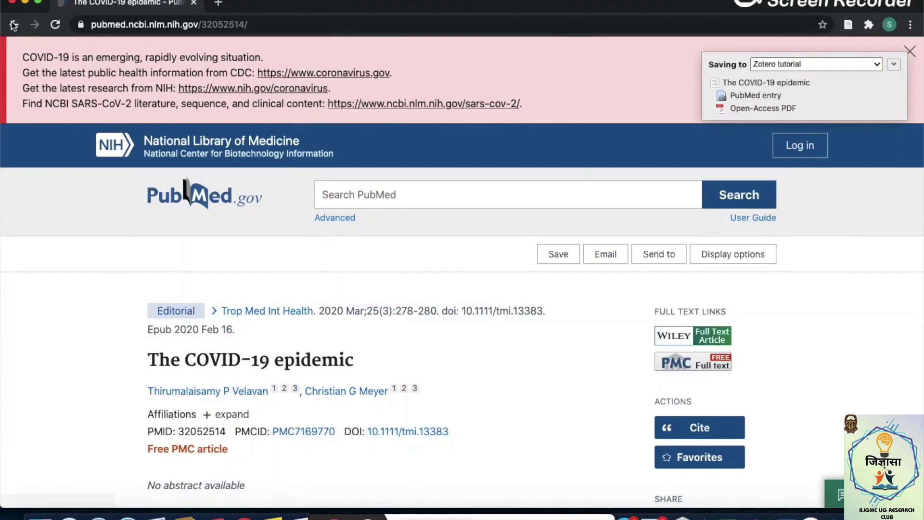
pyautogui.click(219, 3)
pyautogui.write('covid blog')
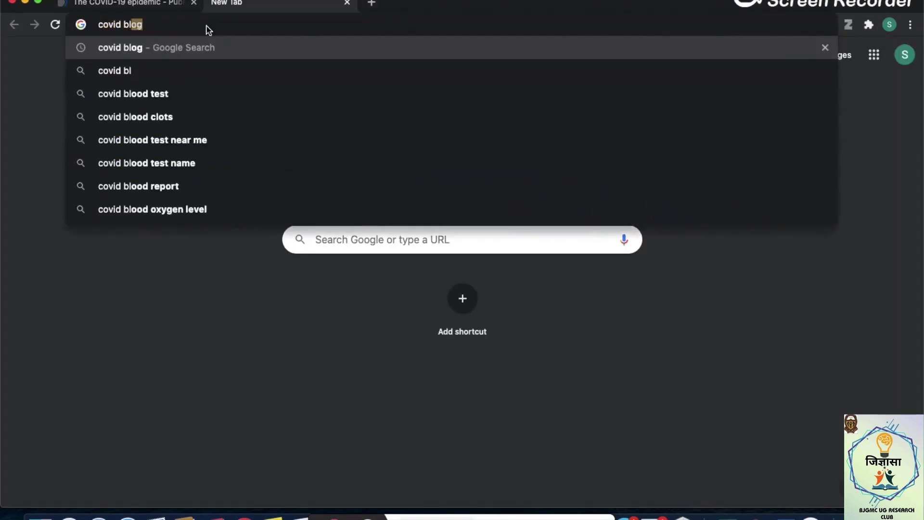
pyautogui.press('Return')
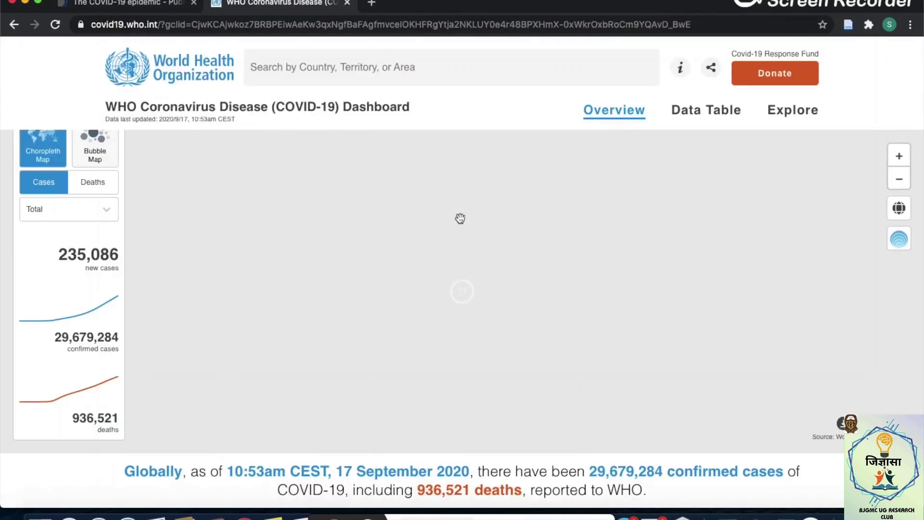
pyautogui.click(848, 25)
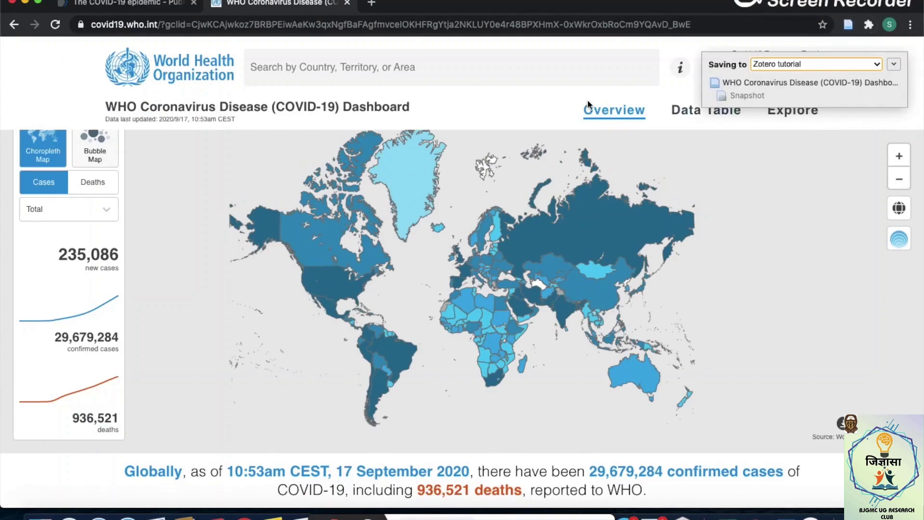
# Step: Search 'covid ICMR', open the ICMR site, then view the Zotero tutorial collection in Zotero
pyautogui.click(371, 3)
pyautogui.write('covid ICMR')
pyautogui.press('Return')
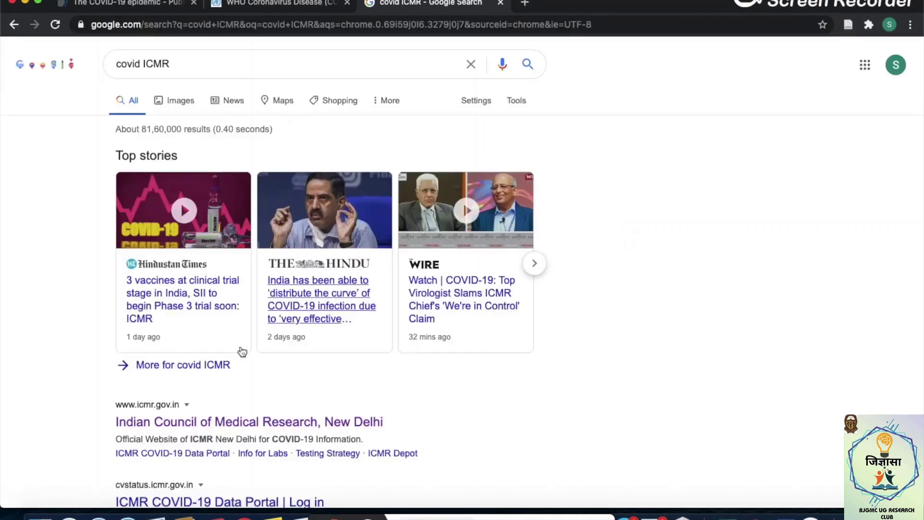
pyautogui.click(230, 417)
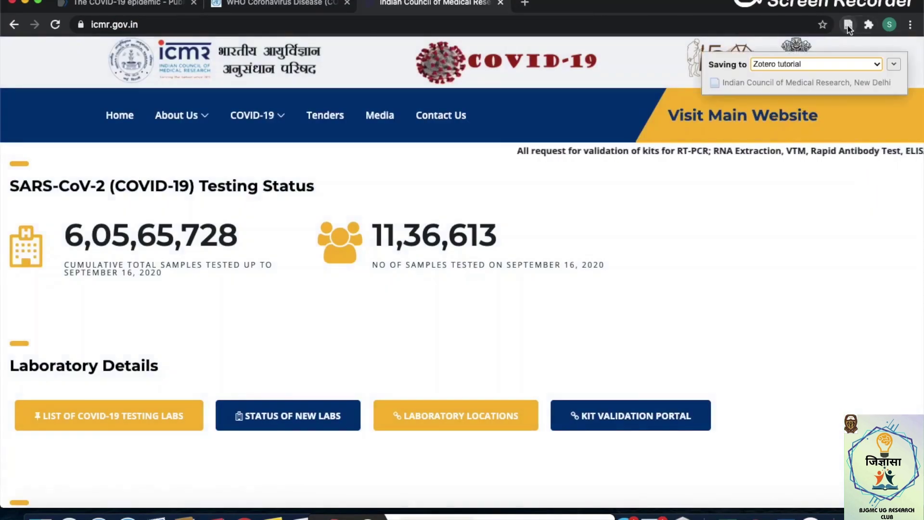
pyautogui.click(26, 3)
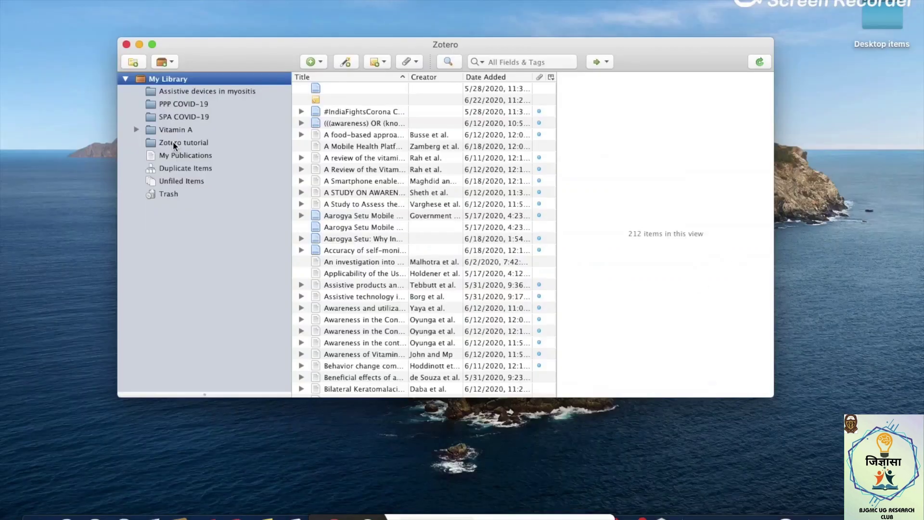
pyautogui.click(172, 143)
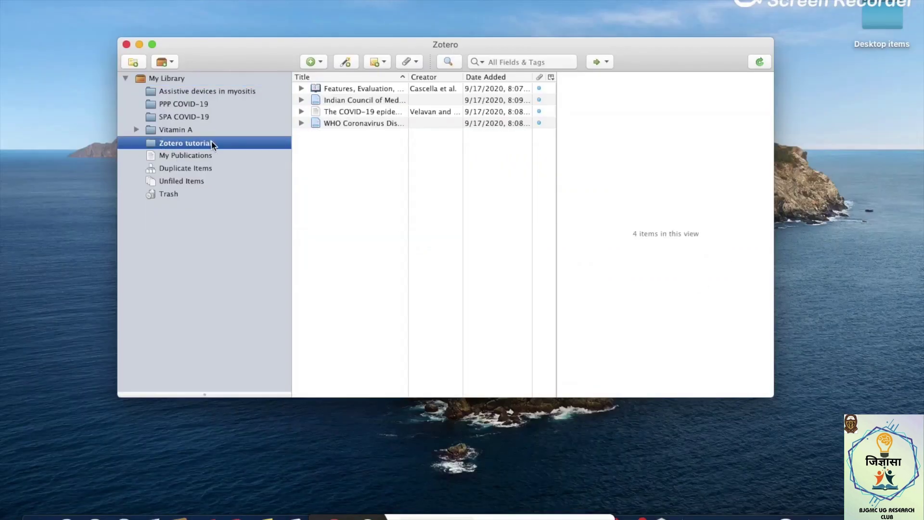
# Step: Select the Features, Evaluation book section and append 'DEMO' to its Title
pyautogui.click(354, 87)
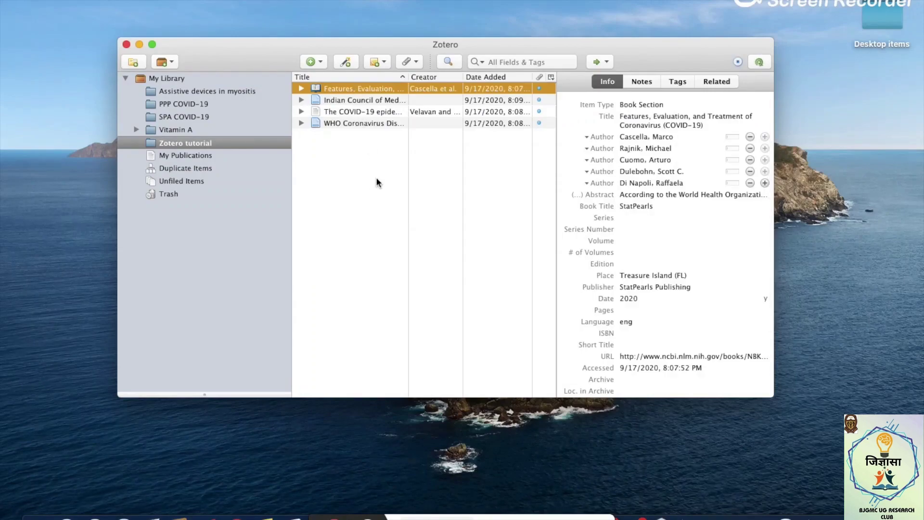
pyautogui.click(650, 122)
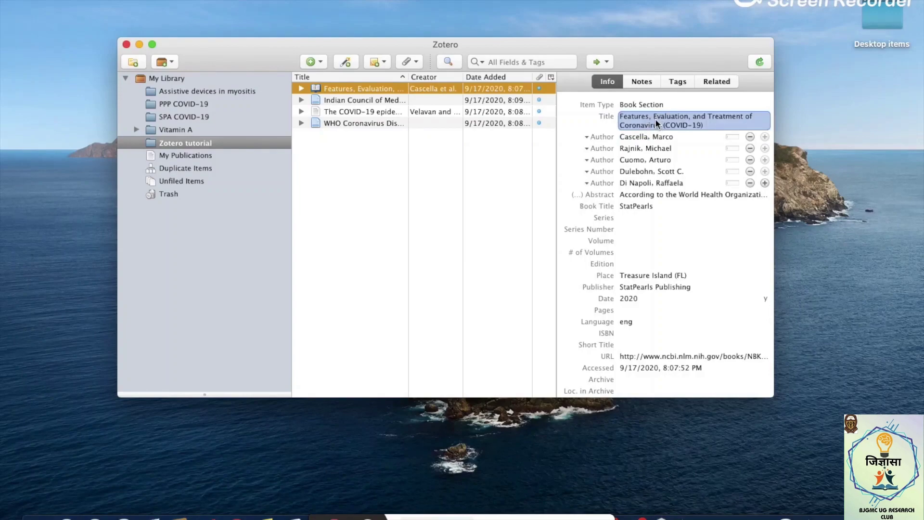
pyautogui.click(711, 124)
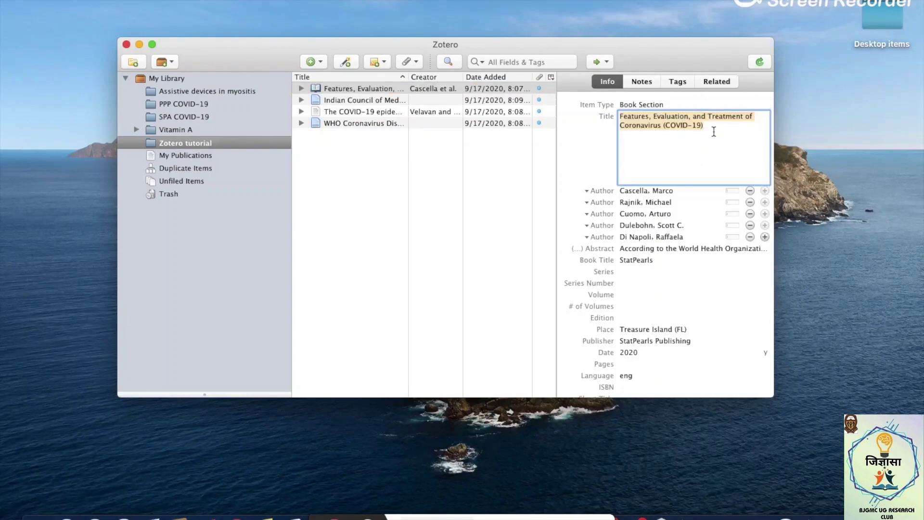
pyautogui.click(712, 128)
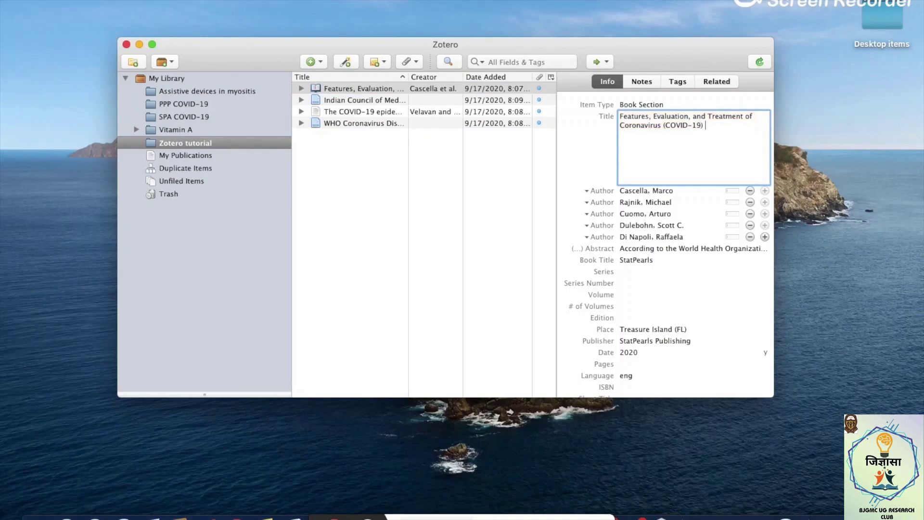
pyautogui.write('DEMO')
pyautogui.press('Return')
# Step: Remove 'DEMO' from the title, restoring the original Title
pyautogui.click(694, 128)
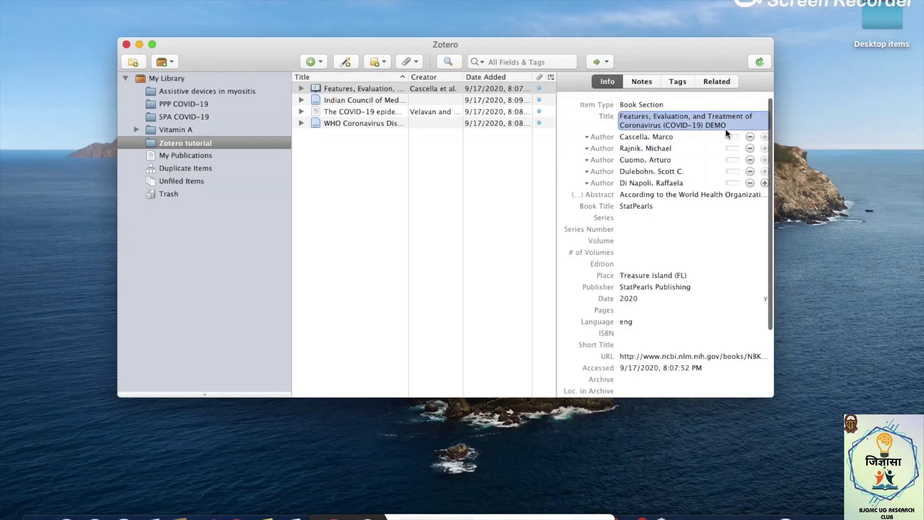
pyautogui.hotkey('shift', 'Return')
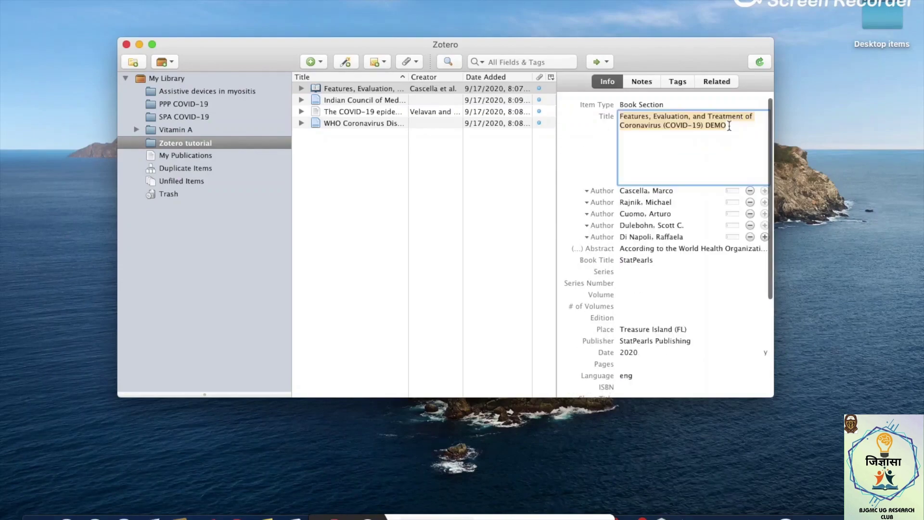
pyautogui.click(728, 126)
pyautogui.press('BackSpace')
pyautogui.press('BackSpace')
pyautogui.press('BackSpace')
pyautogui.press('BackSpace')
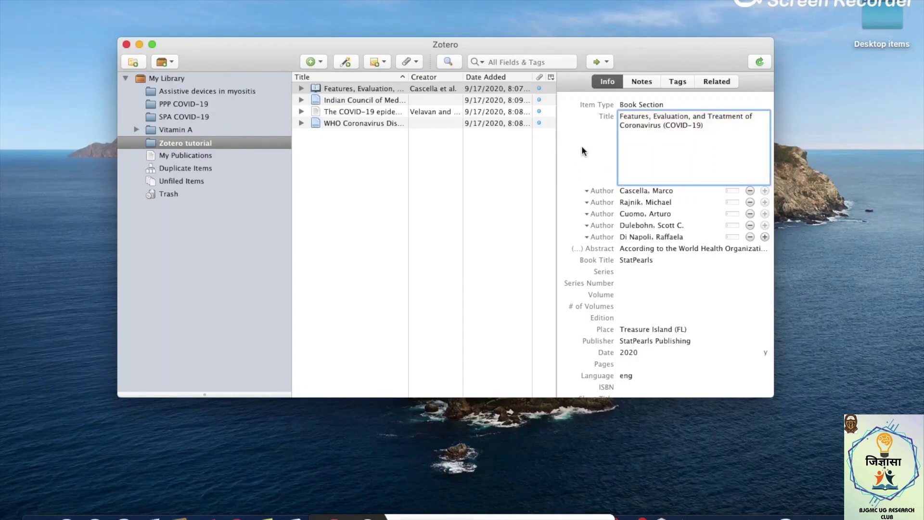
pyautogui.click(581, 151)
# Step: Leave the Edition field empty and dismiss the Add Item by Identifier box without adding anything
pyautogui.scroll(-2, 568, 241)
pyautogui.click(631, 229)
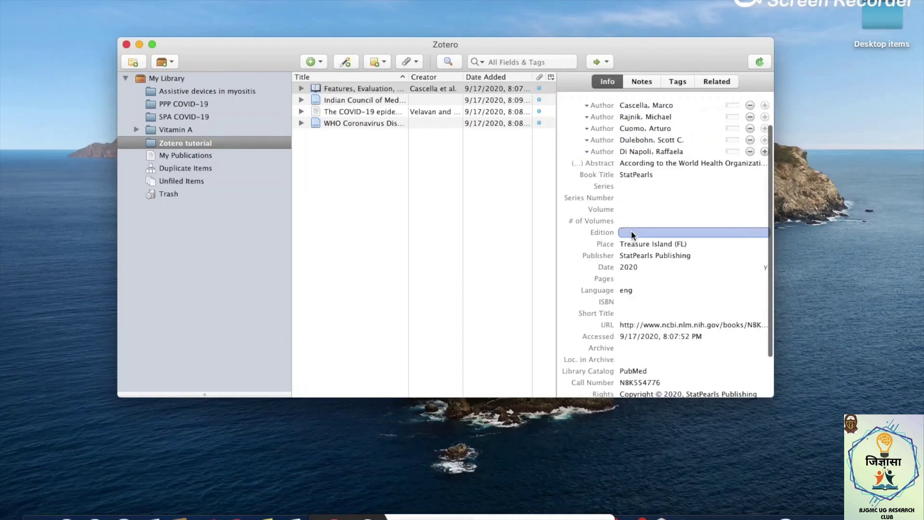
pyautogui.click(418, 173)
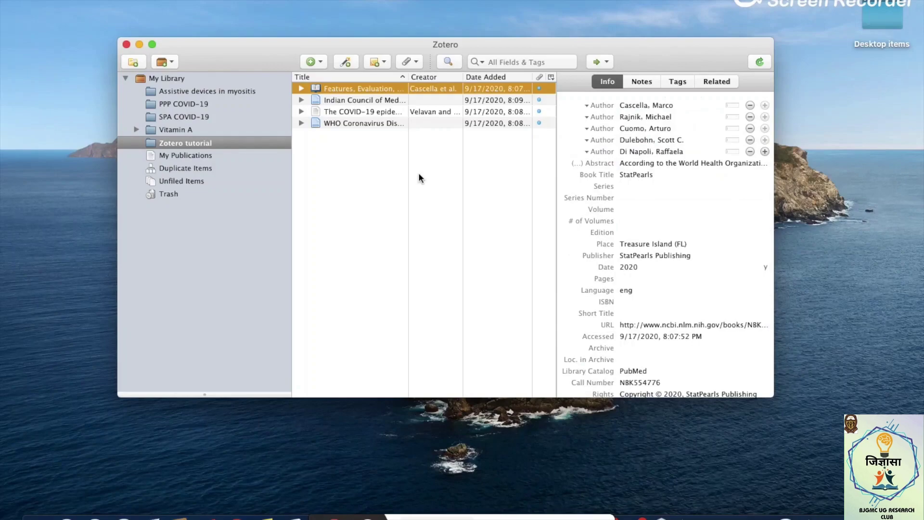
pyautogui.click(344, 62)
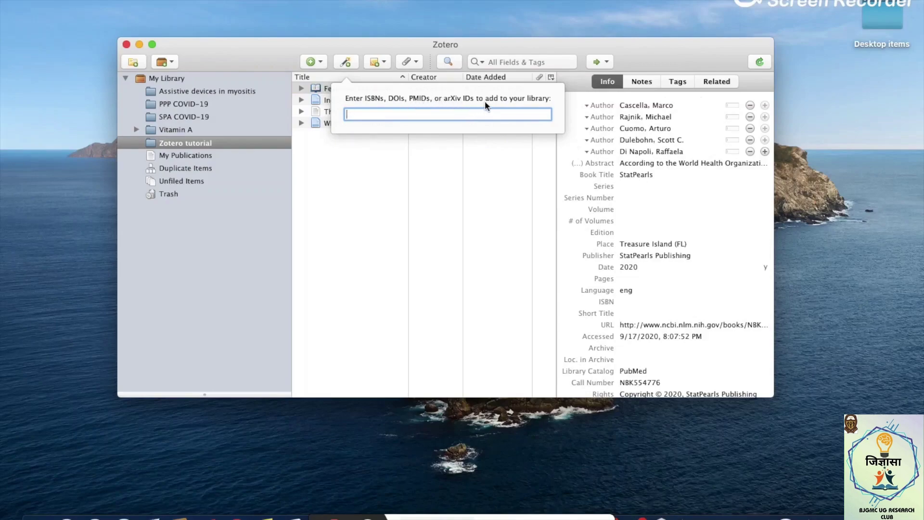
pyautogui.click(378, 179)
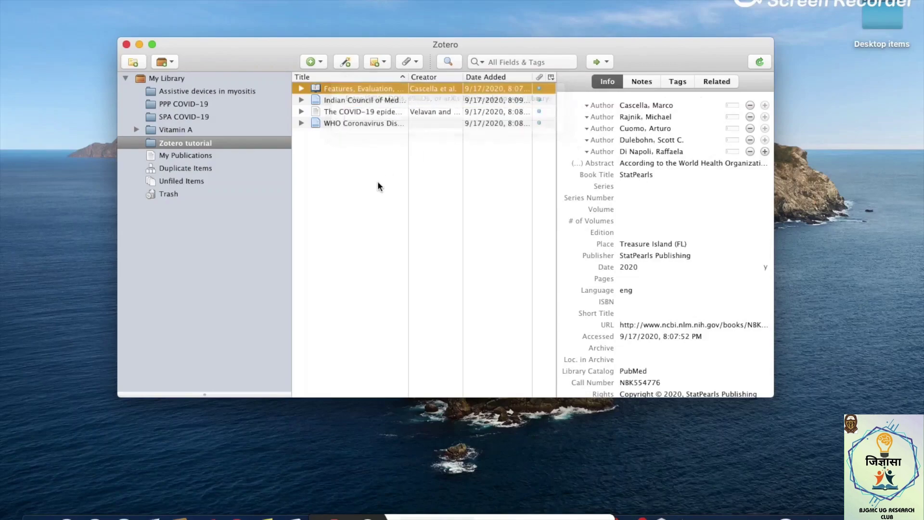
# Step: Open the PubMed article 'Understanding of COVID-19 based on current evidence' and copy its DOI 10.1002/jmv.25722
pyautogui.click(833, 514)
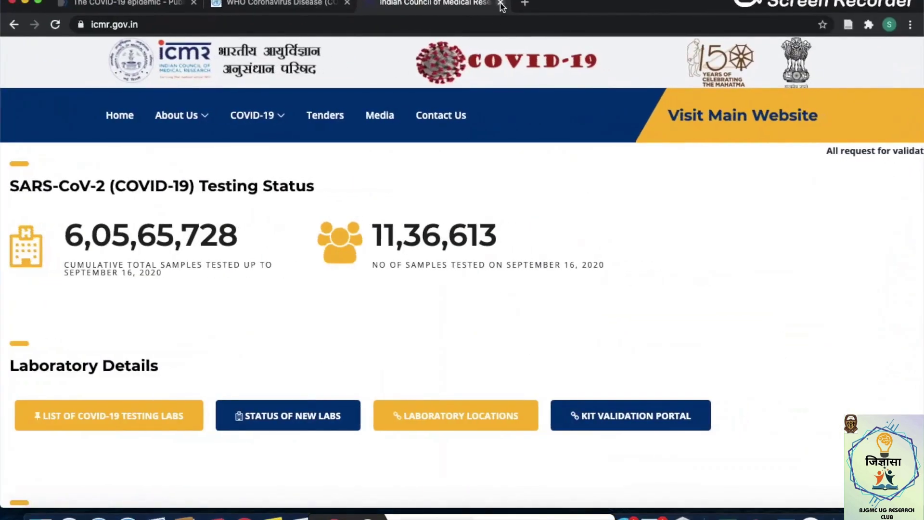
pyautogui.click(115, 4)
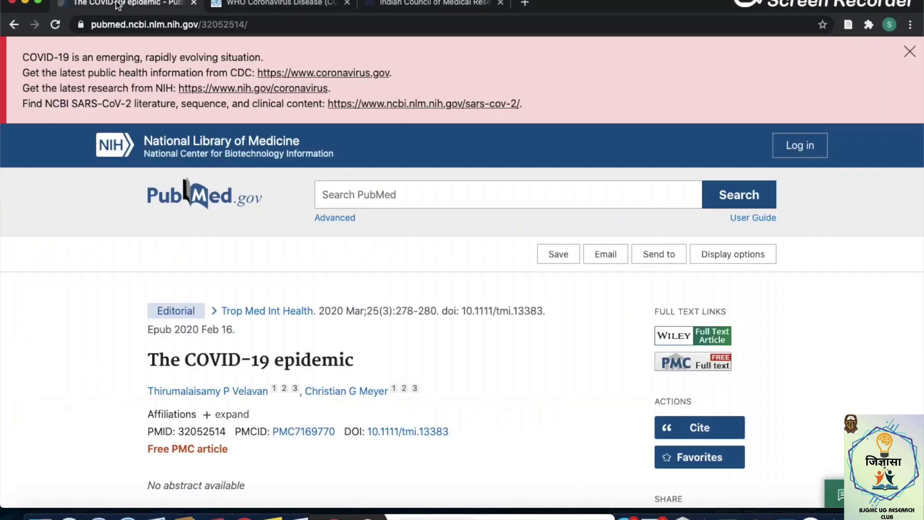
pyautogui.click(14, 25)
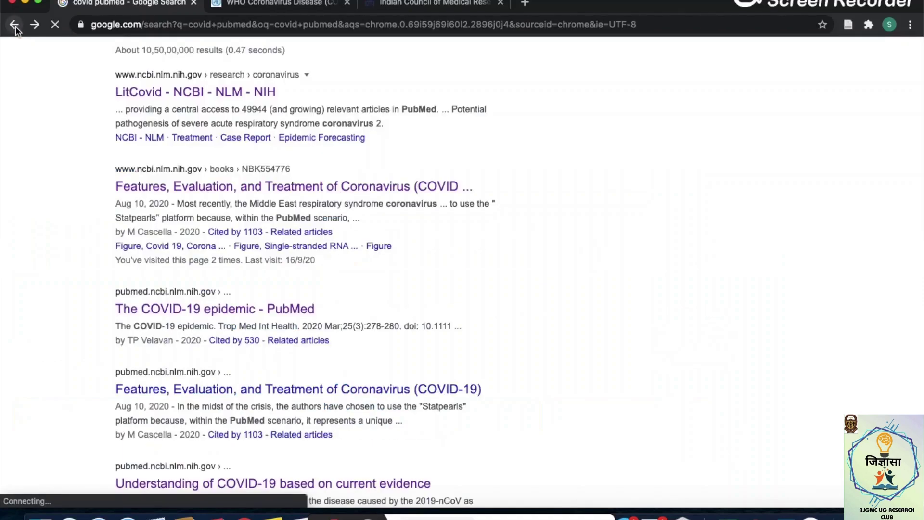
pyautogui.scroll(-5, 370, 258)
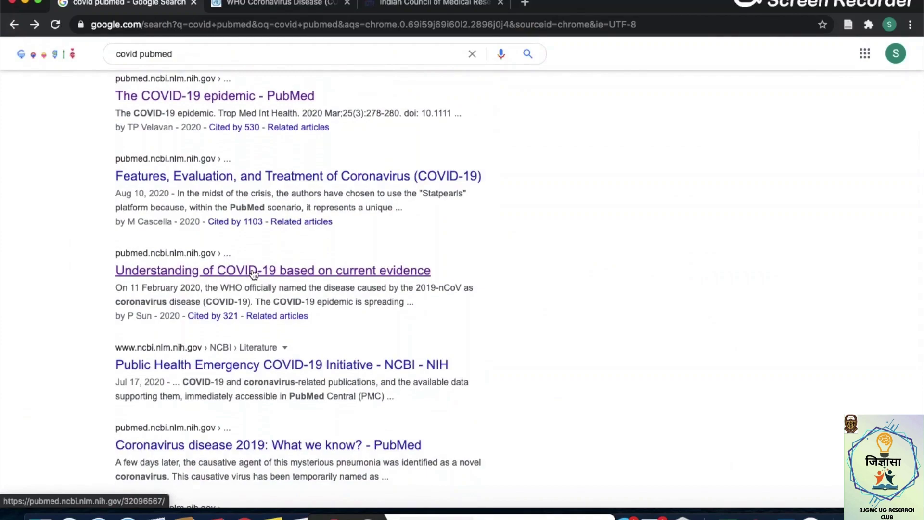
pyautogui.click(254, 271)
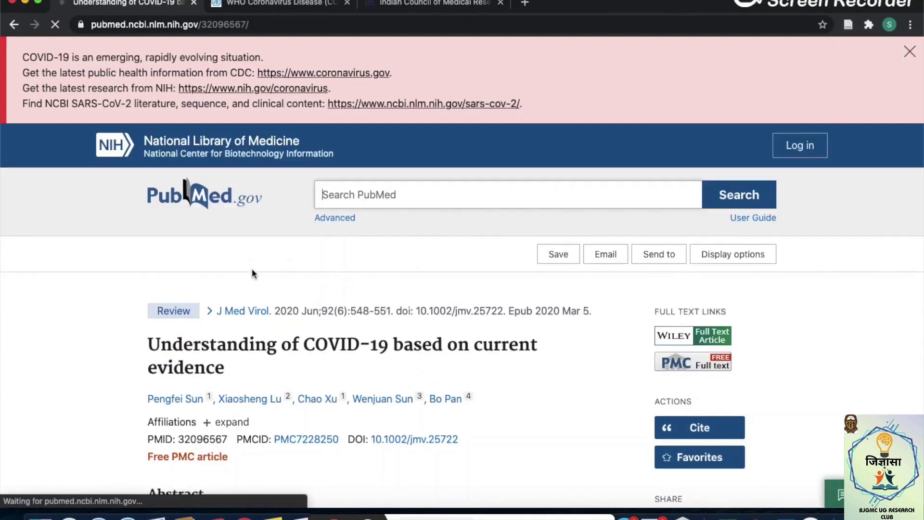
pyautogui.scroll(-4, 495, 277)
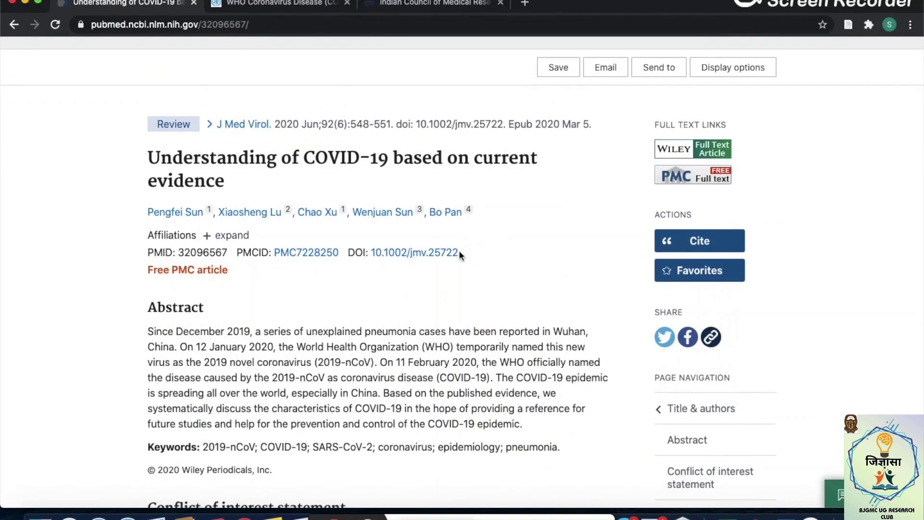
pyautogui.moveTo(458, 250); pyautogui.dragTo(370, 256)
pyautogui.press('super+c')
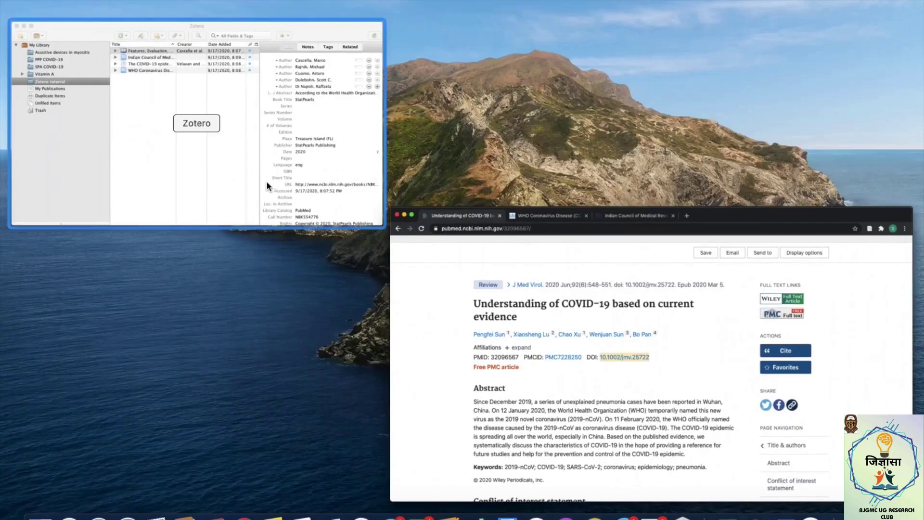
pyautogui.click(267, 183)
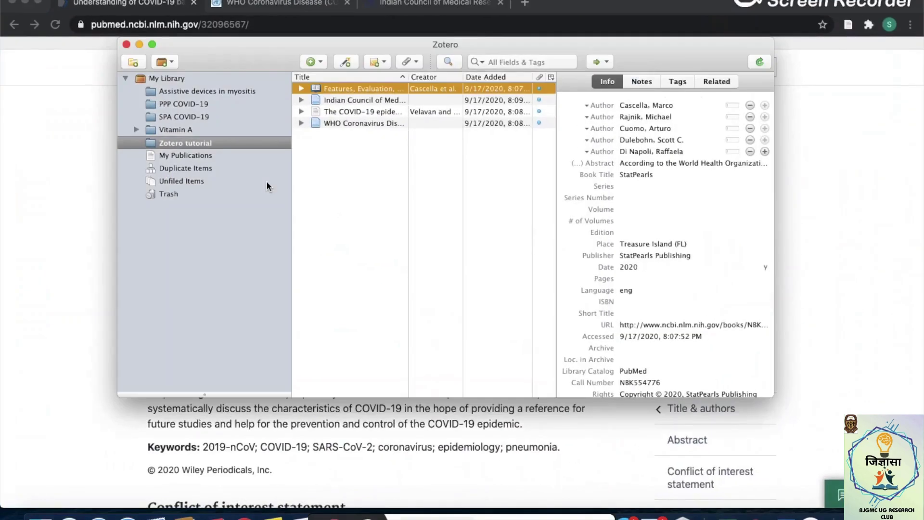
# Step: Add the article to Zotero by pasting DOI 10.1002/jmv.25722 into Add Item by Identifier
pyautogui.click(350, 61)
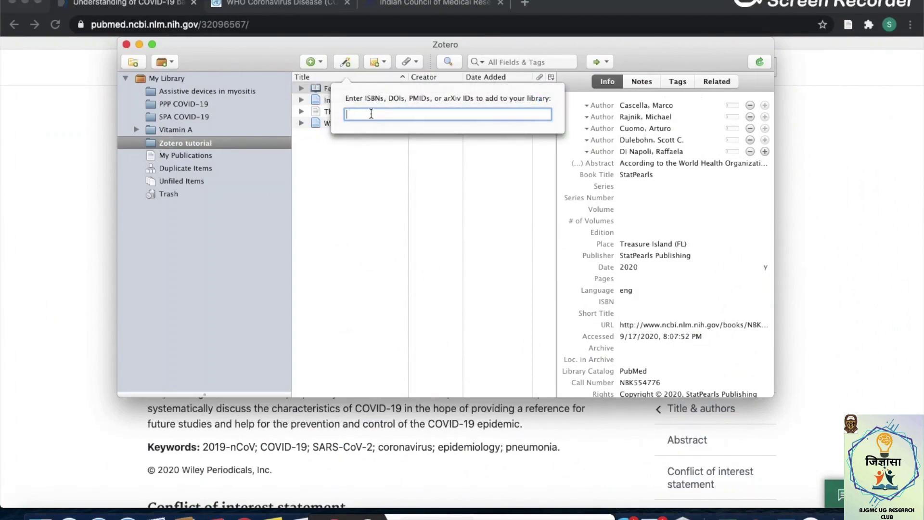
pyautogui.press('super+v')
pyautogui.press('super+a')
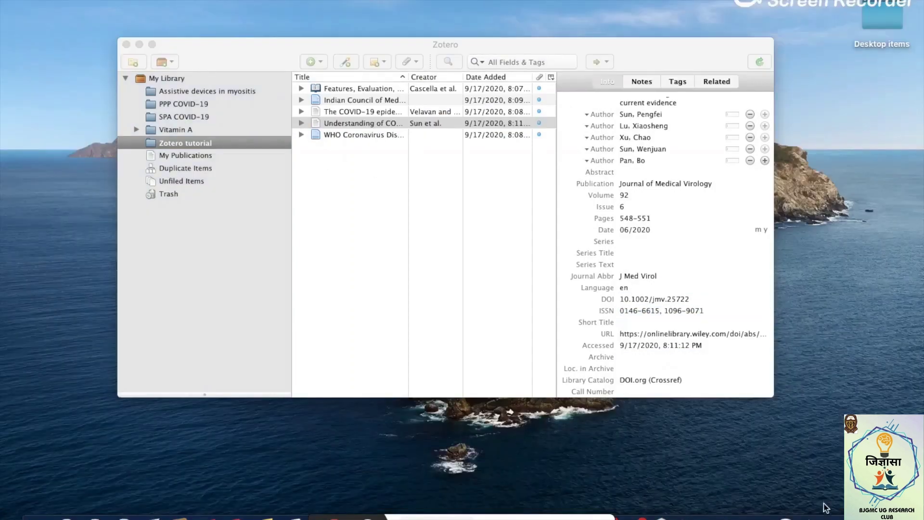
pyautogui.click(826, 508)
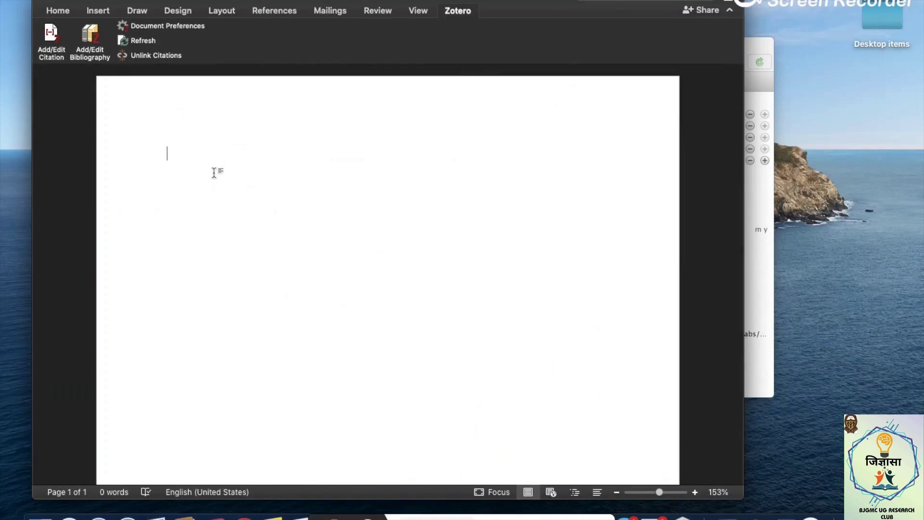
# Step: Type the centred title 'Research paper' and start a left-aligned line below it
pyautogui.write('Research paper')
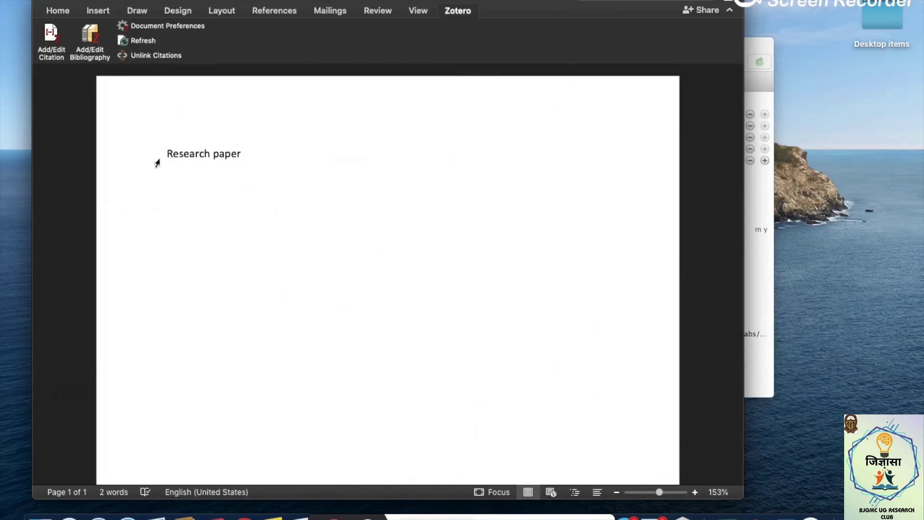
pyautogui.click(58, 10)
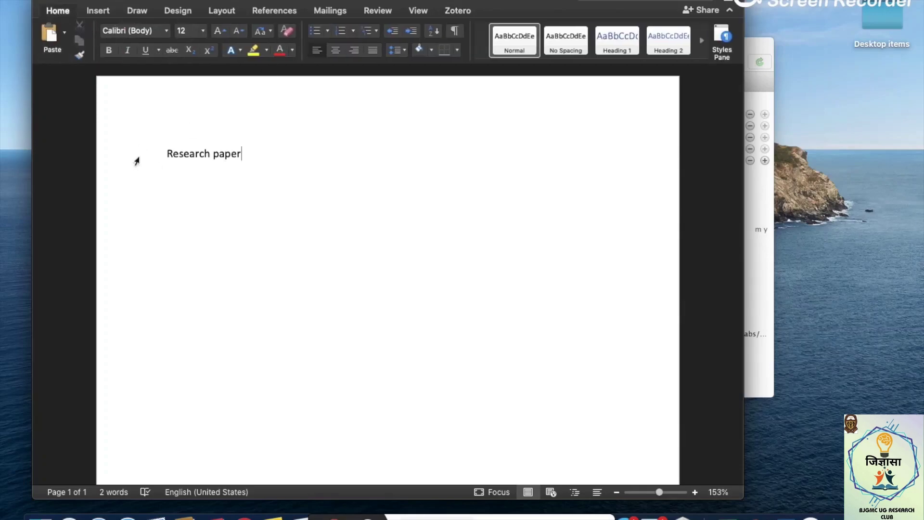
pyautogui.press('super+e')
pyautogui.press('Return')
pyautogui.press('super+l')
# Step: Type three sample sentences about the YouTube channel, each on its own line
pyautogui.write('Watch the videos on our YouTube channel to learn everything you need to know about research.')
pyautogui.press('Return')
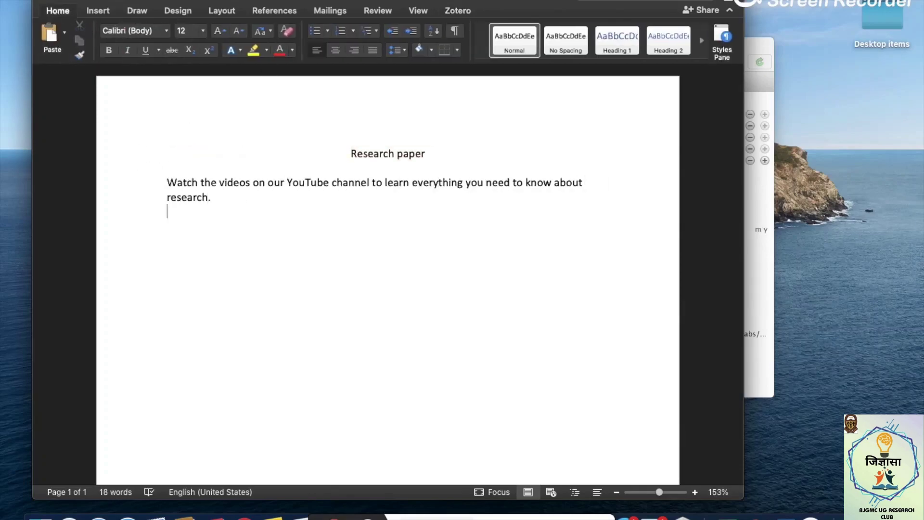
pyautogui.write('We have made it easy for you to become a skilled researcher in less than no time, and for free!')
pyautogui.press('Return')
pyautogui.write('Support us by liking and subscribing to our channel.')
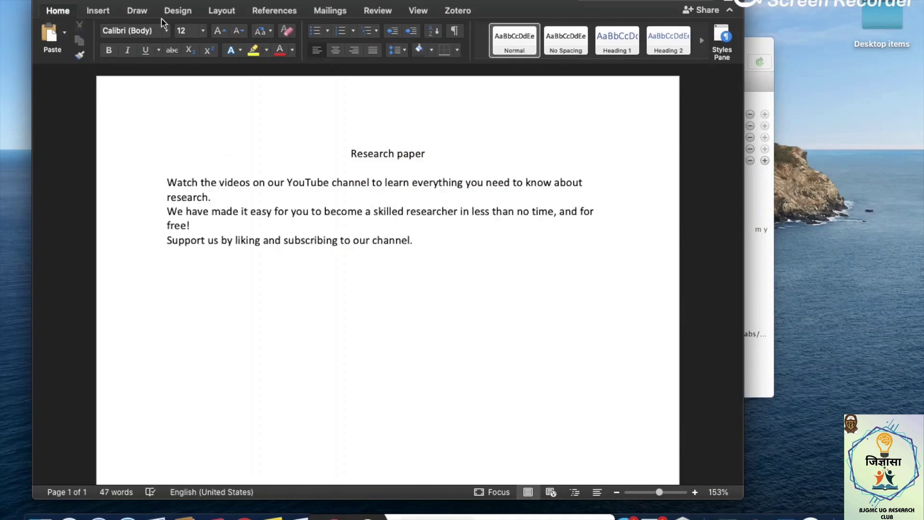
pyautogui.click(457, 13)
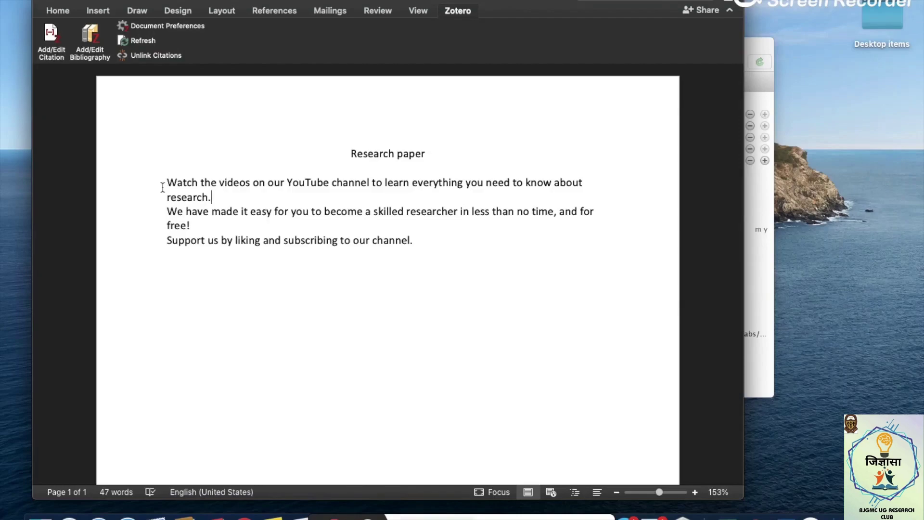
# Step: Start a new citation and keep American Medical Association 11th edition in Document Preferences
pyautogui.click(52, 42)
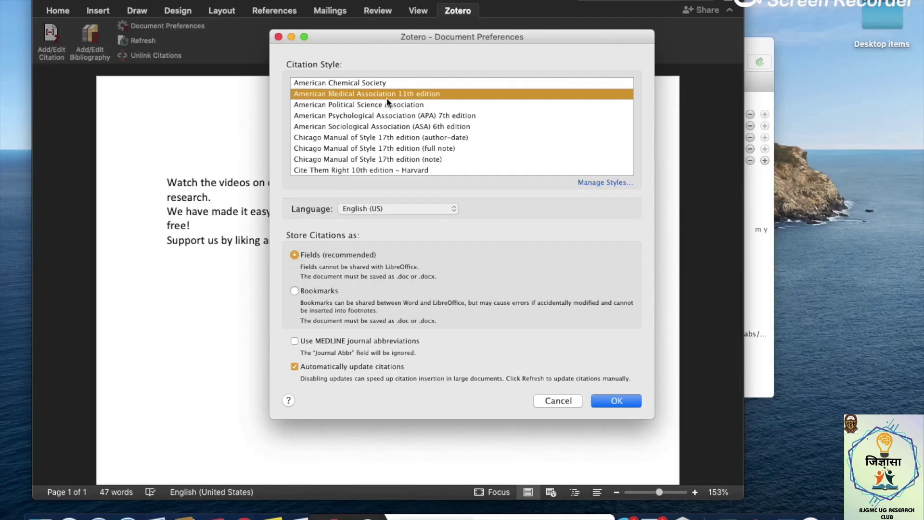
pyautogui.scroll(-8, 431, 100)
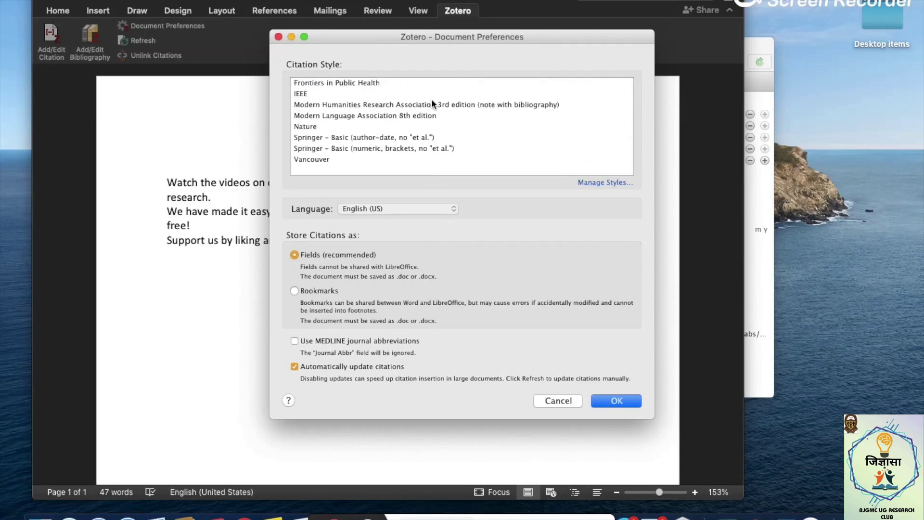
pyautogui.scroll(2, 431, 99)
pyautogui.scroll(3, 432, 99)
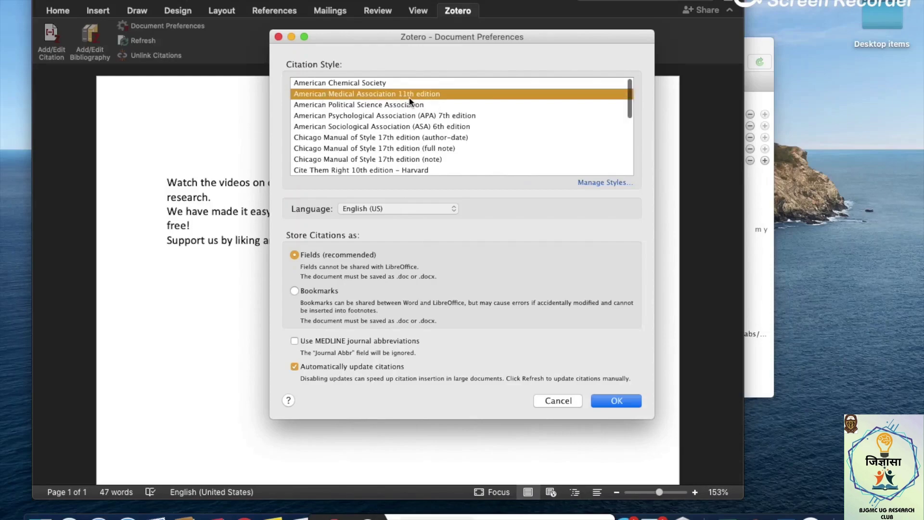
pyautogui.click(620, 397)
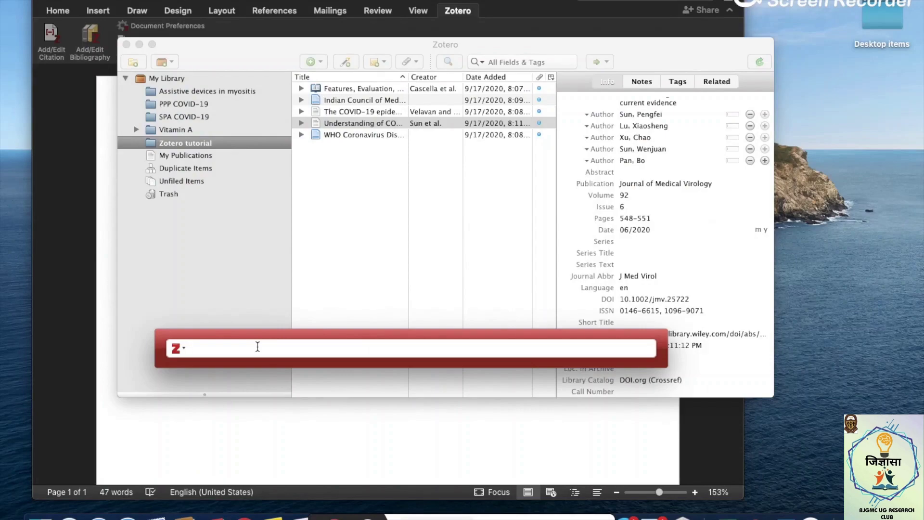
# Step: Cite Sun et al. ('peng') after 'research.' and Cascella et al. ('feature') after 'free!'
pyautogui.write('peng')
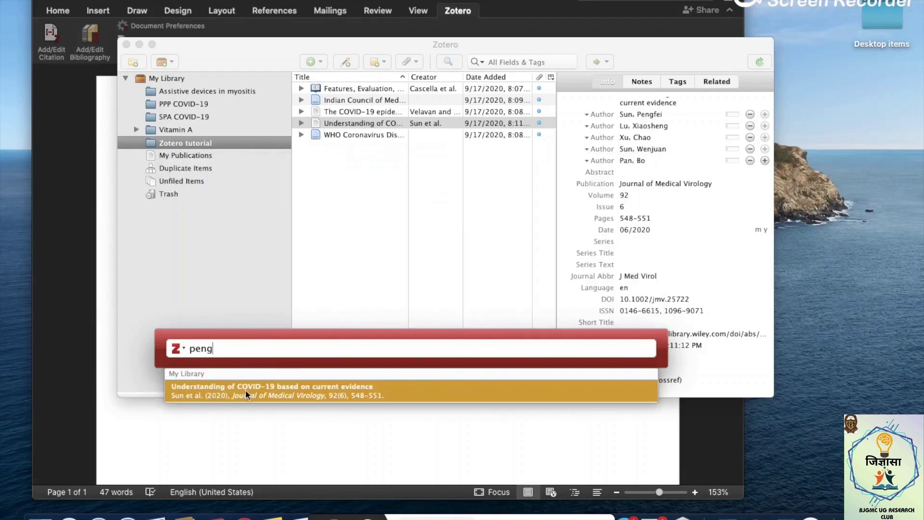
pyautogui.click(354, 386)
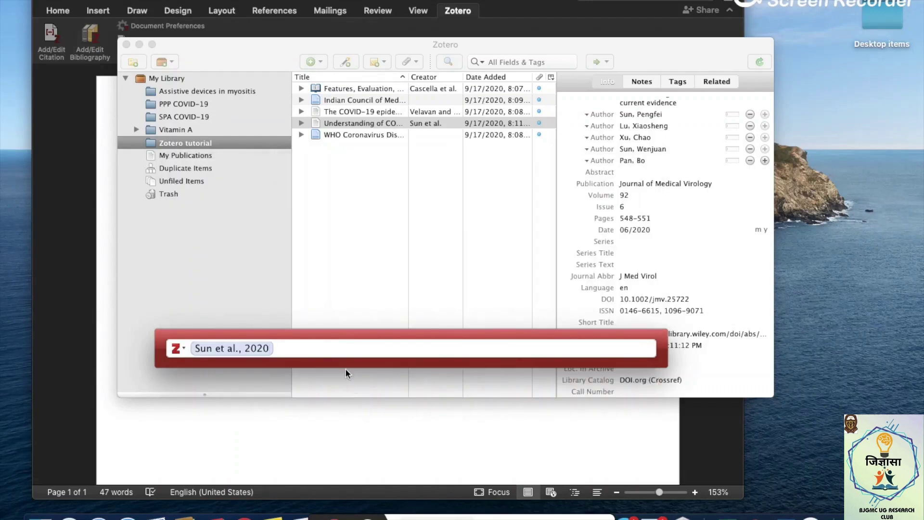
pyautogui.press('Return')
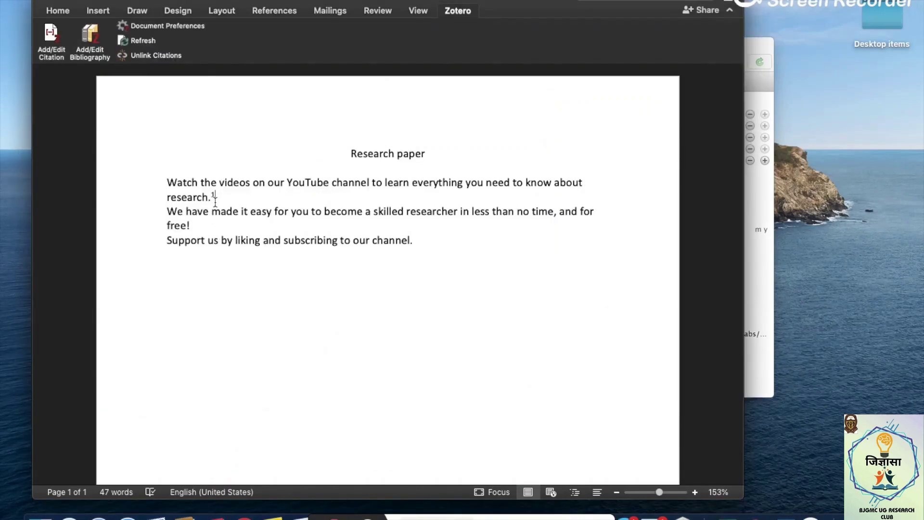
pyautogui.click(191, 226)
pyautogui.click(52, 38)
pyautogui.write('feature')
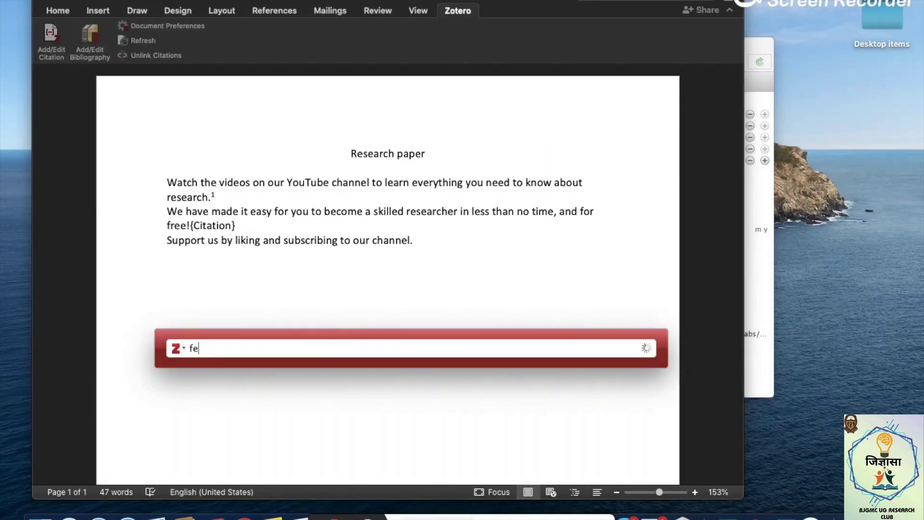
pyautogui.click(221, 387)
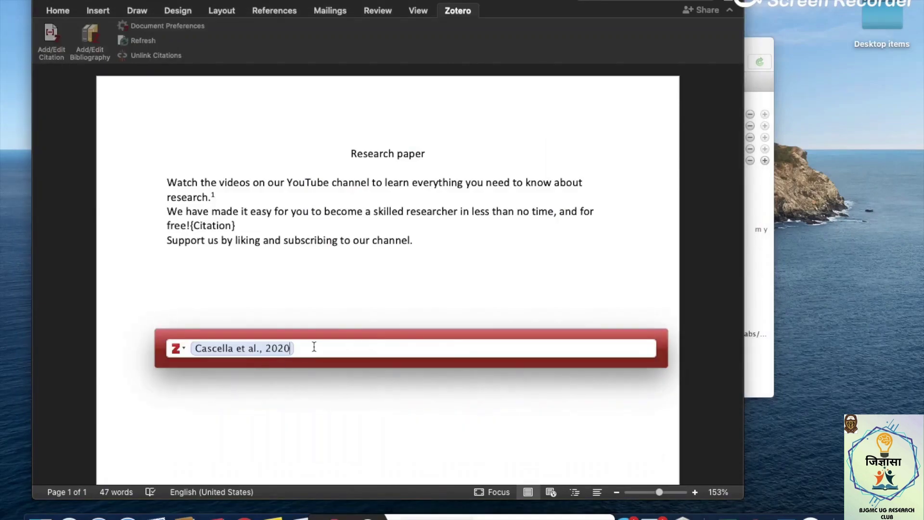
pyautogui.press('Return')
# Step: Start a citation after 'channel.', clear the search query, and open the search options menu
pyautogui.click(425, 240)
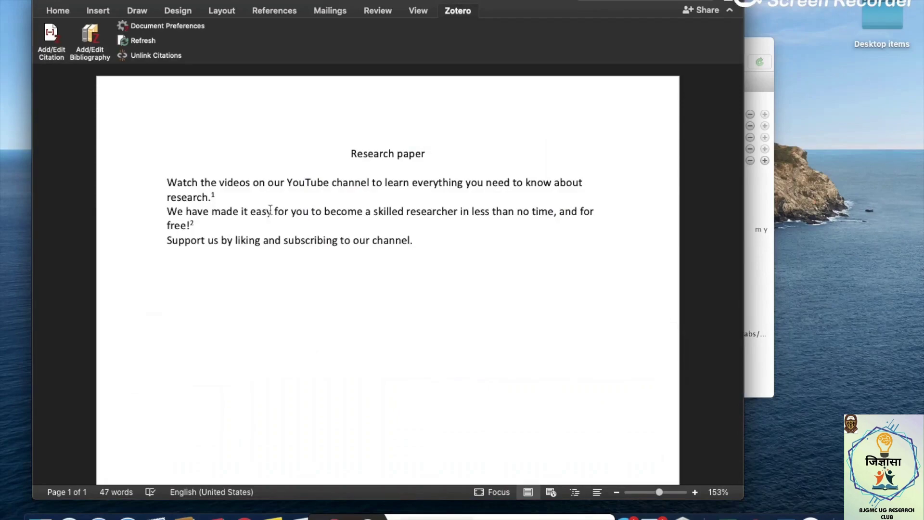
pyautogui.click(47, 34)
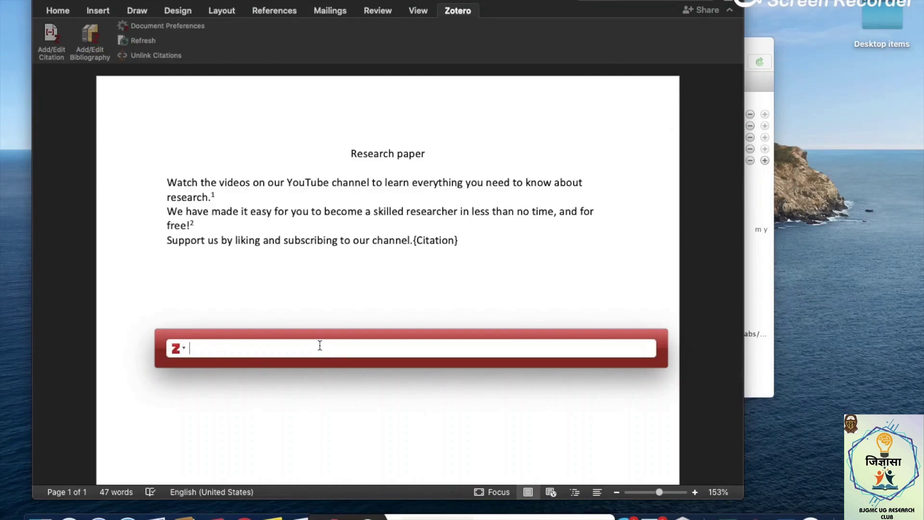
pyautogui.write('???')
pyautogui.press('BackSpace')
pyautogui.press('BackSpace')
pyautogui.press('BackSpace')
pyautogui.click(176, 352)
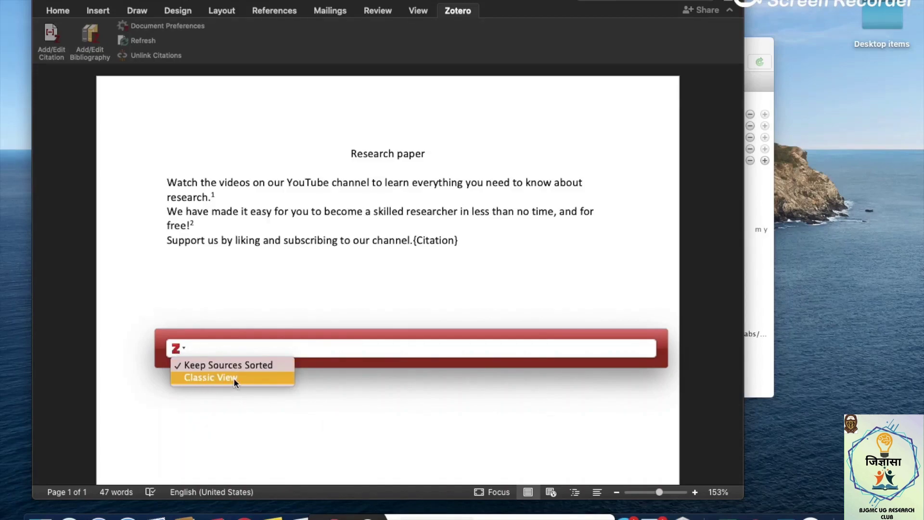
# Step: Cite the Indian Council of Medical Research item as 3 after 'channel.' using Classic View
pyautogui.click(216, 376)
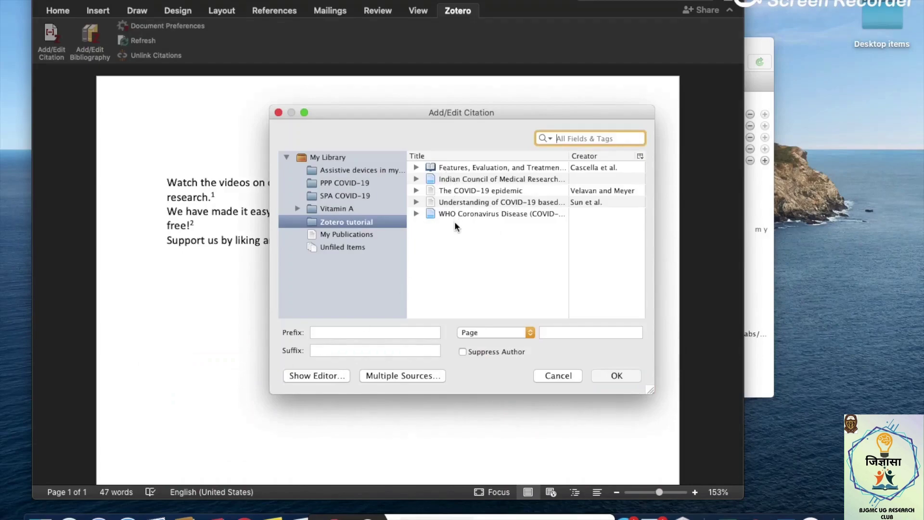
pyautogui.click(456, 179)
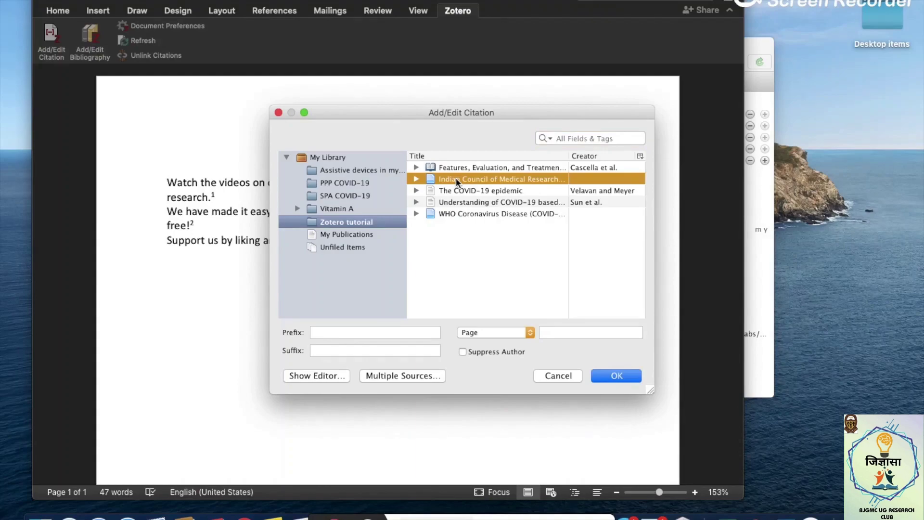
pyautogui.click(461, 215)
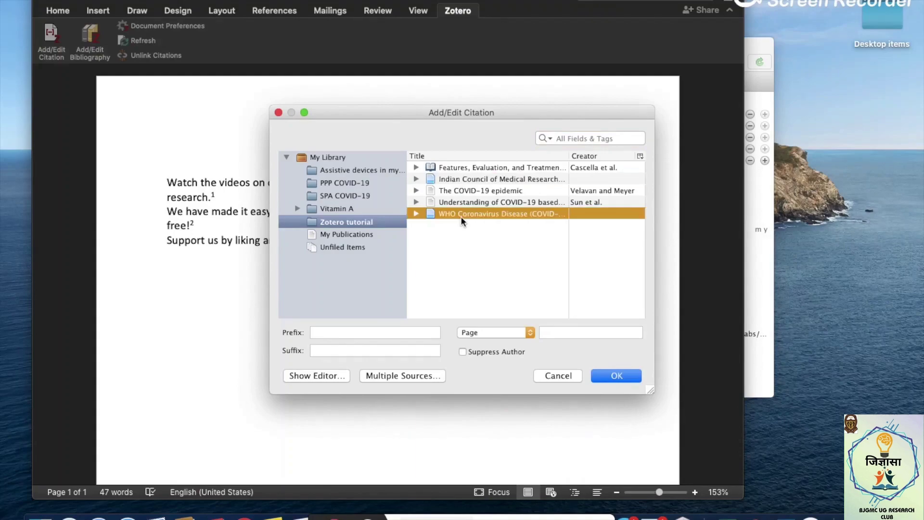
pyautogui.click(460, 179)
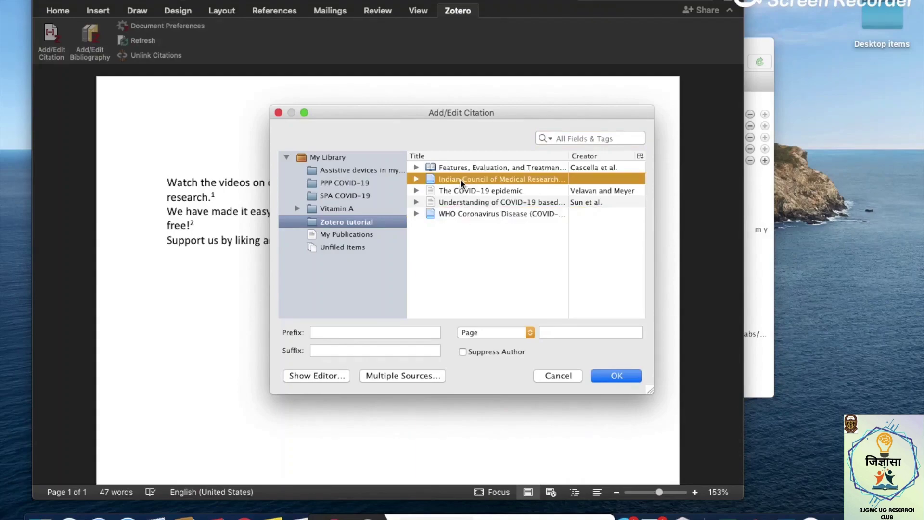
pyautogui.click(602, 380)
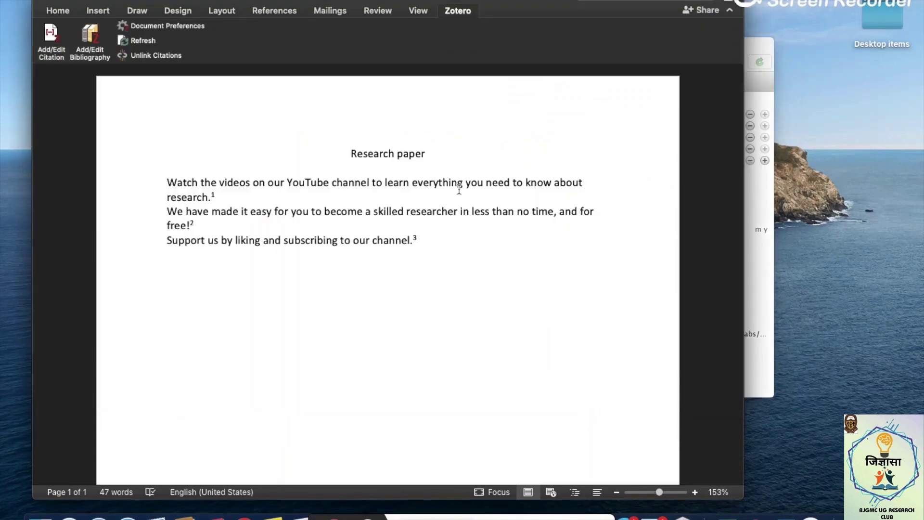
pyautogui.click(438, 239)
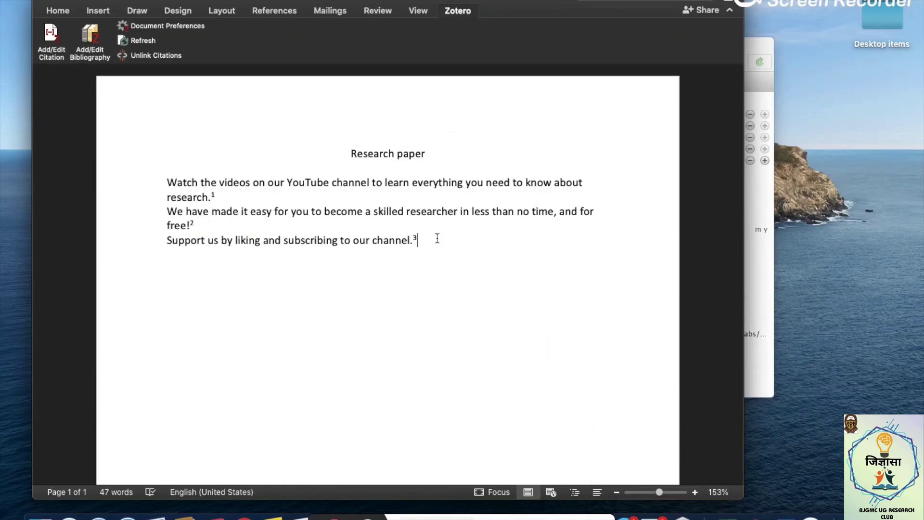
# Step: Cite the WHO COVID-19 Dashboard ('who') after 'channel.', then delete the added citations
pyautogui.click(52, 35)
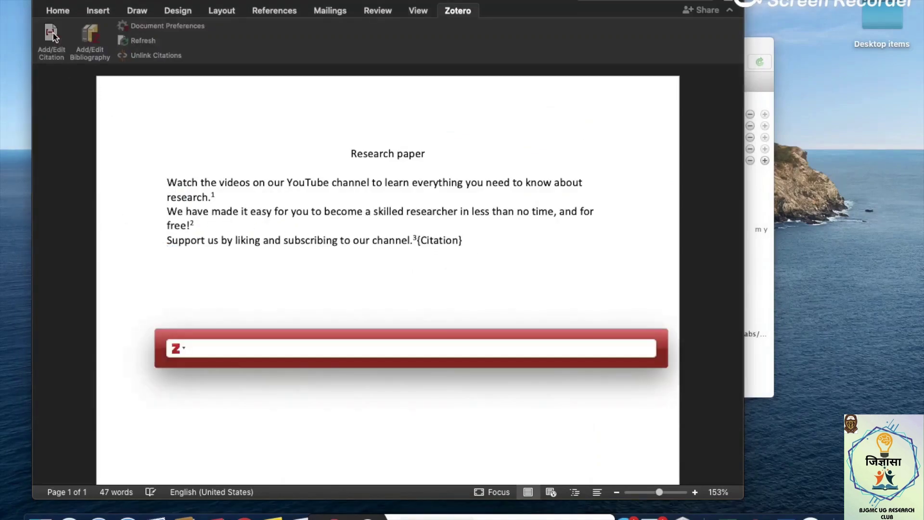
pyautogui.write('who')
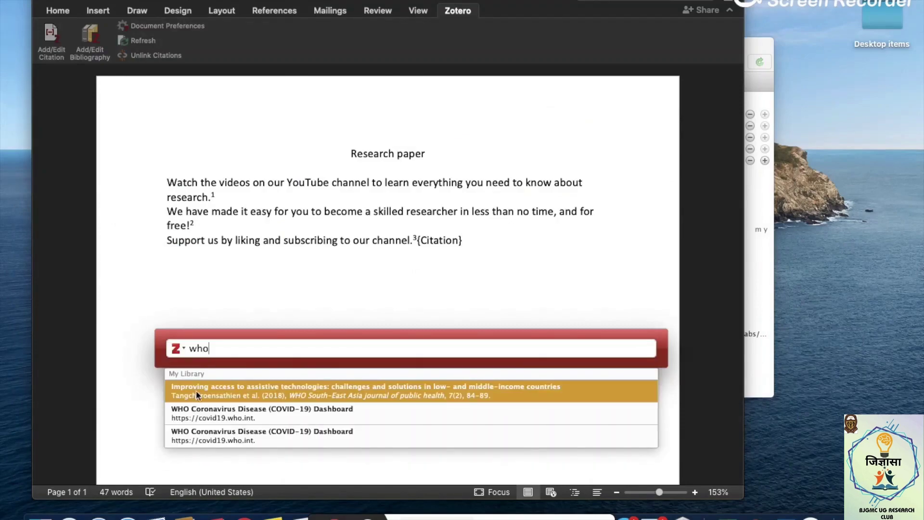
pyautogui.click(213, 413)
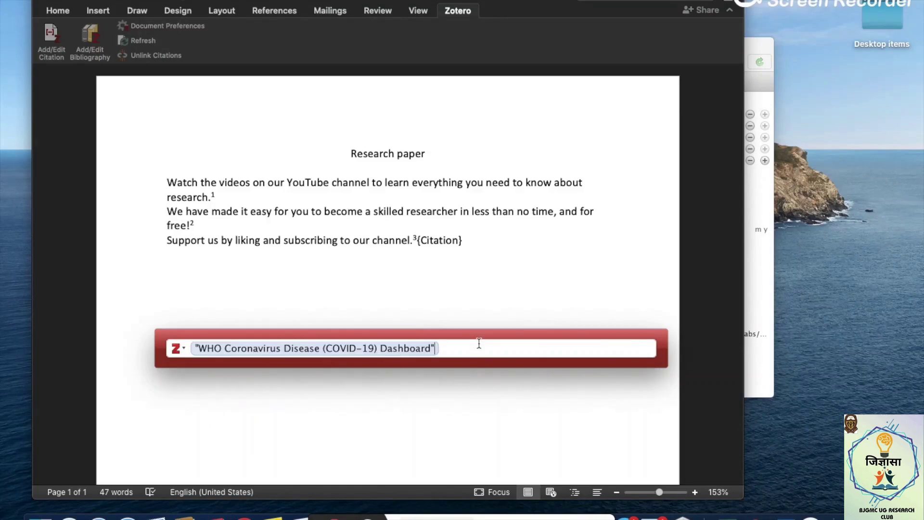
pyautogui.press('Return')
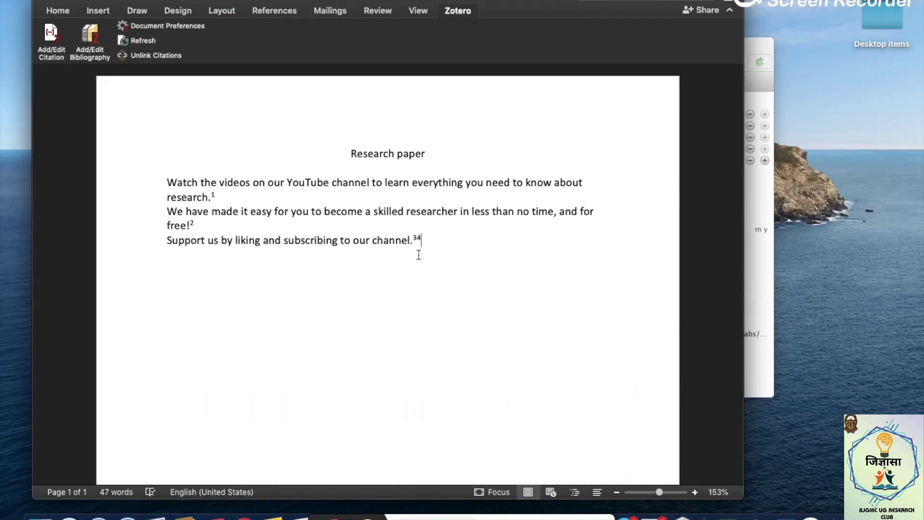
pyautogui.press('BackSpace')
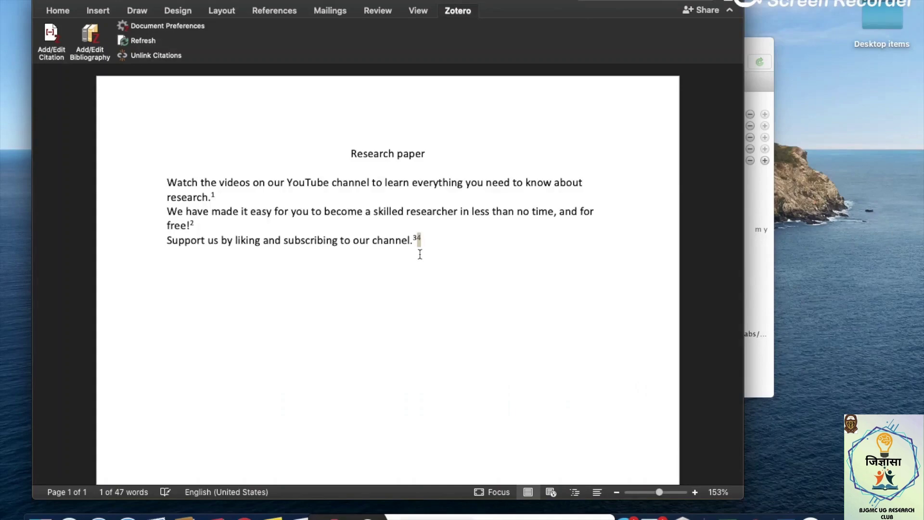
pyautogui.press('BackSpace')
pyautogui.press('BackSpace')
pyautogui.press('BackSpace')
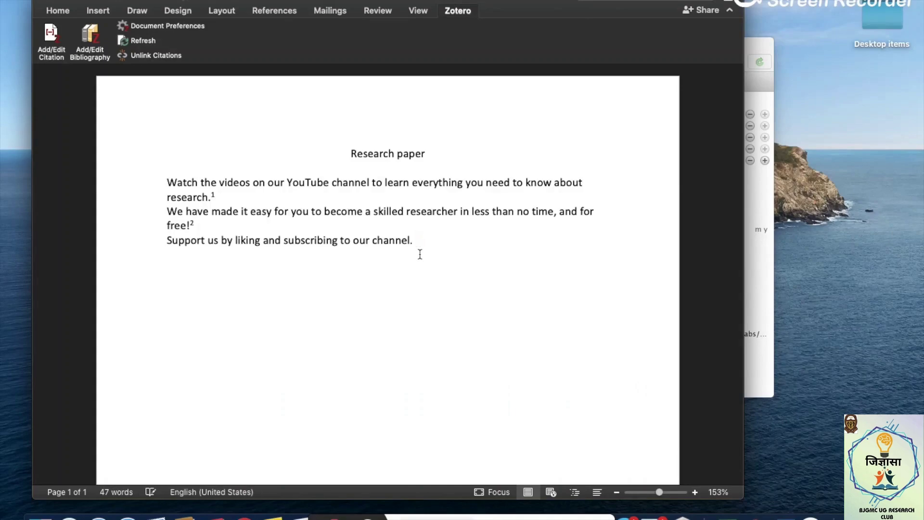
# Step: Insert one combined citation for ICMR, New Delhi and the WHO COVID-19 Dashboard, then add blank lines
pyautogui.click(50, 36)
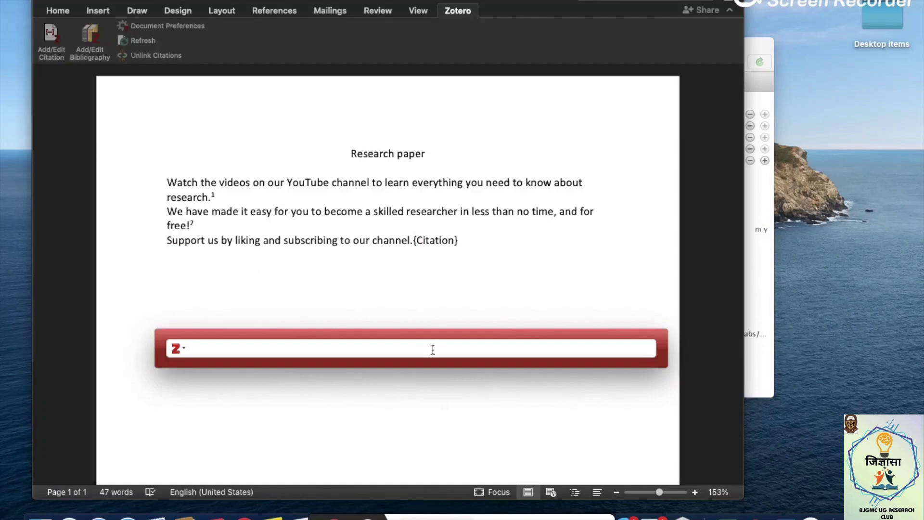
pyautogui.write('indian')
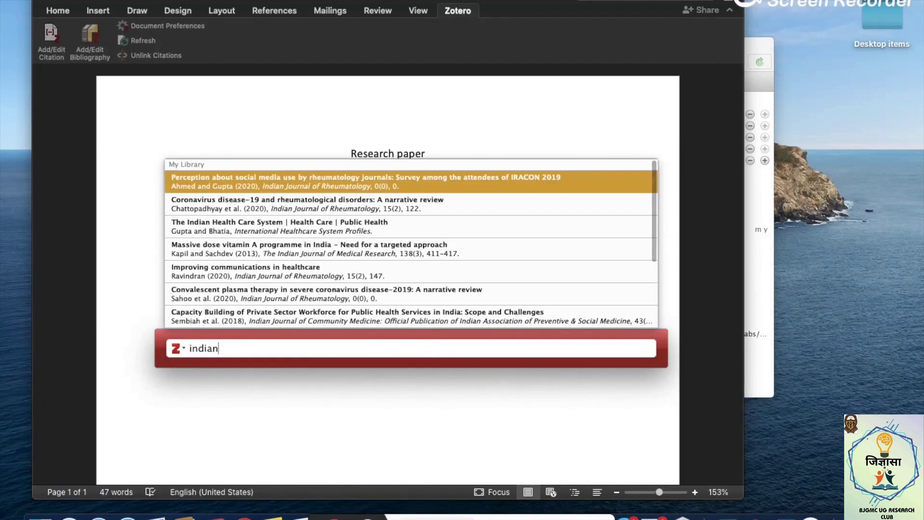
pyautogui.write(' counci')
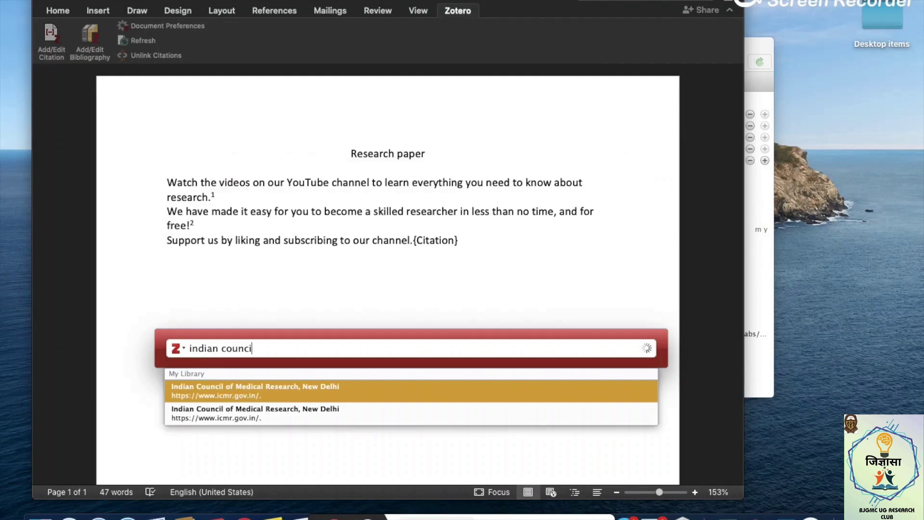
pyautogui.write('l')
pyautogui.click(351, 389)
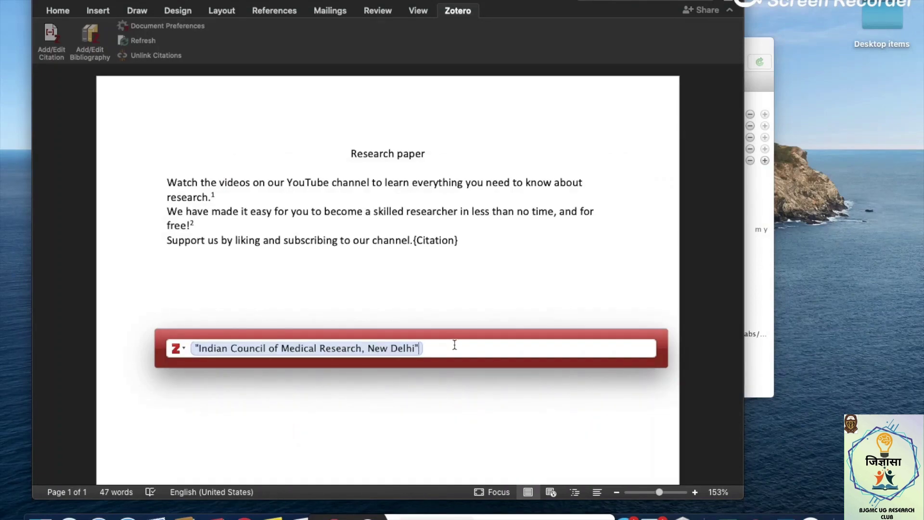
pyautogui.write('WHO')
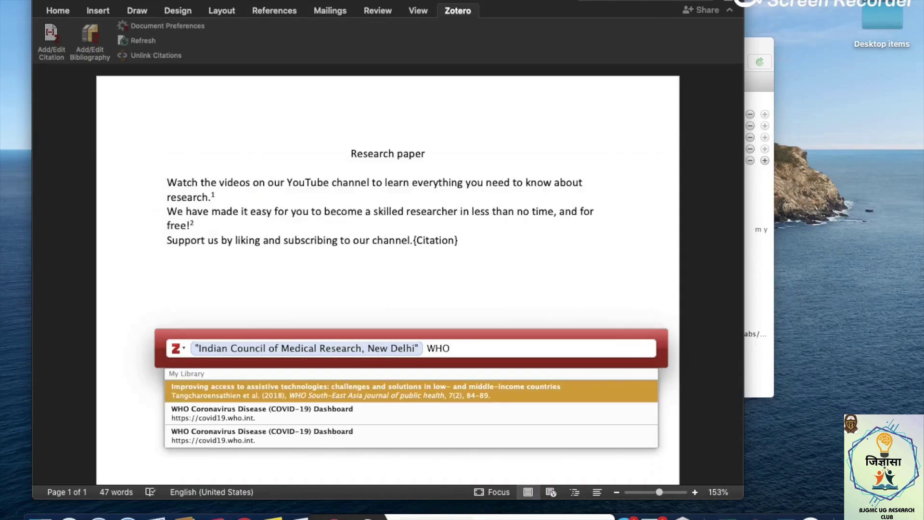
pyautogui.click(352, 409)
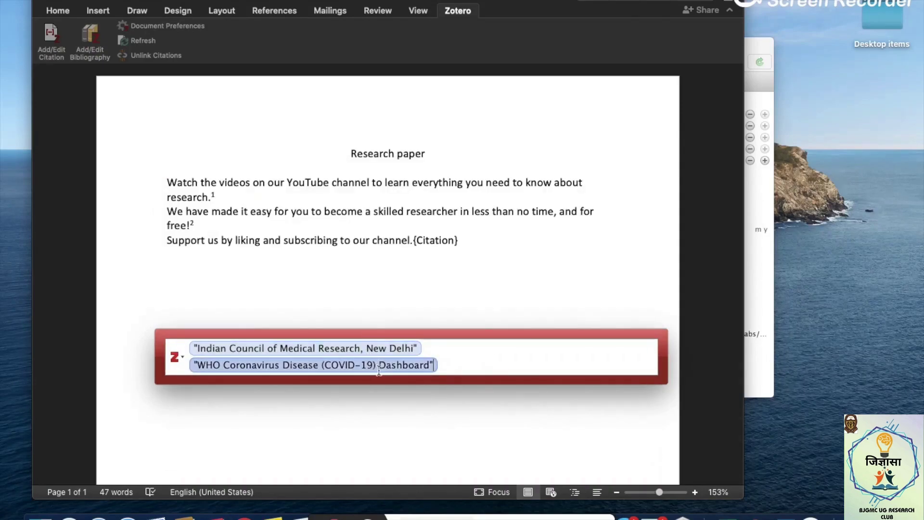
pyautogui.press('Return')
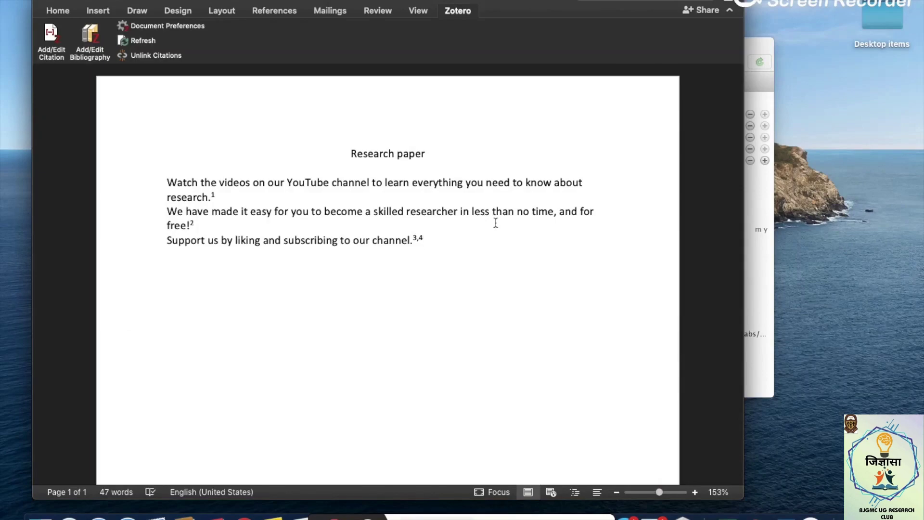
pyautogui.press('Return')
pyautogui.press('Return')
pyautogui.press('Return')
pyautogui.press('Return')
pyautogui.press('Return')
pyautogui.press('Return')
# Step: Type a 'References' heading and insert the Zotero bibliography beneath it
pyautogui.write('Refe')
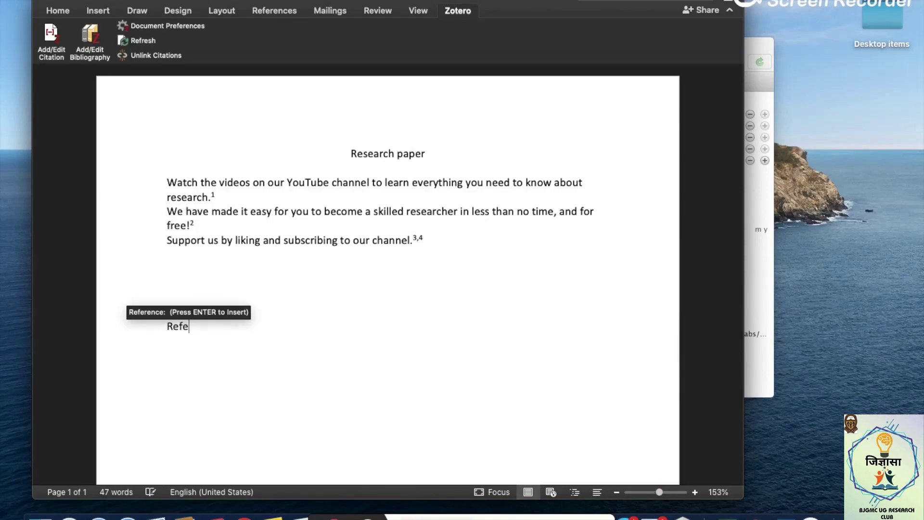
pyautogui.write('rences')
pyautogui.click(90, 36)
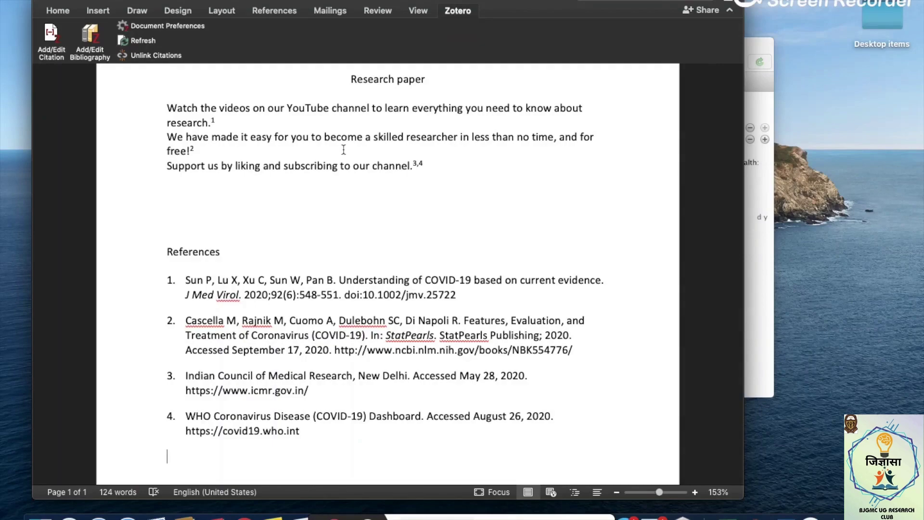
pyautogui.click(323, 138)
# Step: Cite Velavan and Meyer's 'The COVID-19 epidemic' (searched 'tropical') after the word 'to'
pyautogui.click(52, 34)
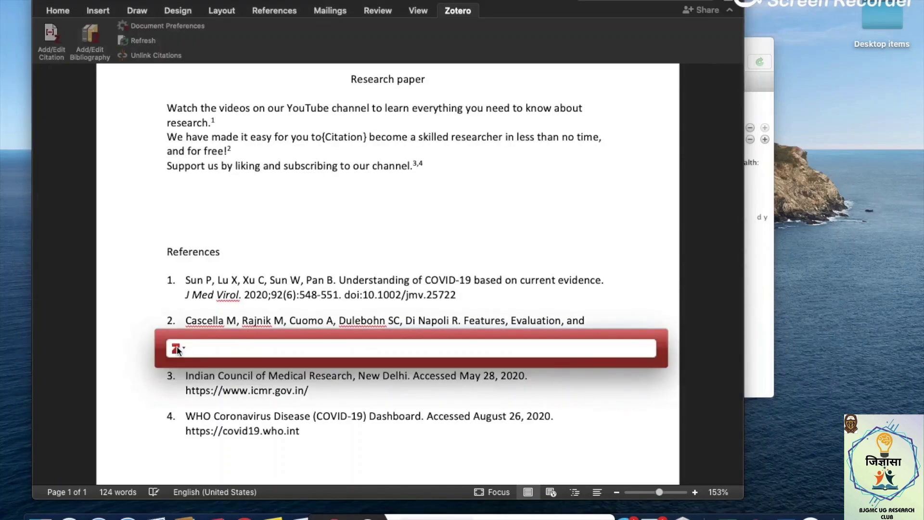
pyautogui.write('tropical')
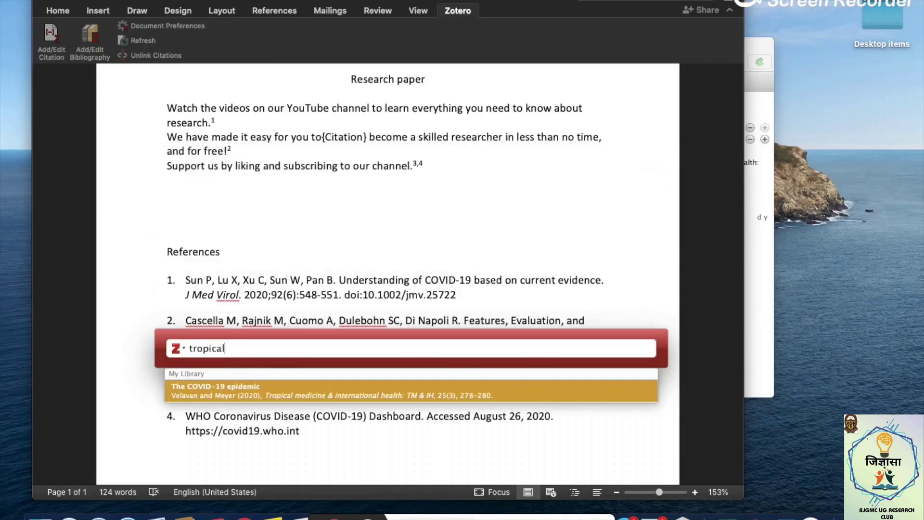
pyautogui.click(210, 392)
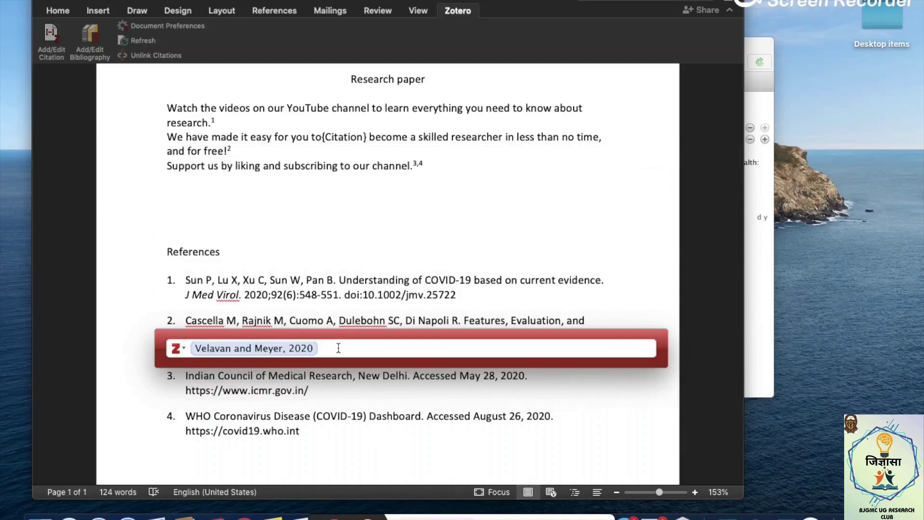
pyautogui.press('Return')
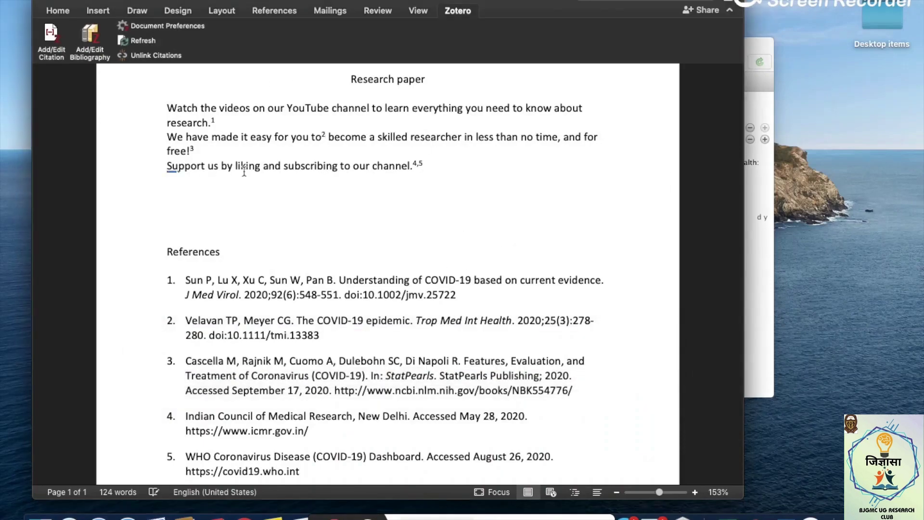
pyautogui.scroll(-1, 408, 202)
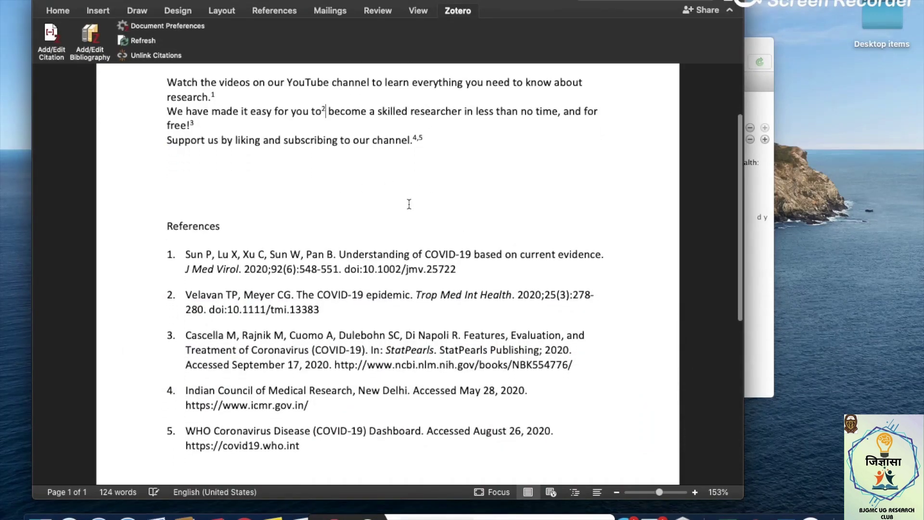
pyautogui.scroll(1, 489, 218)
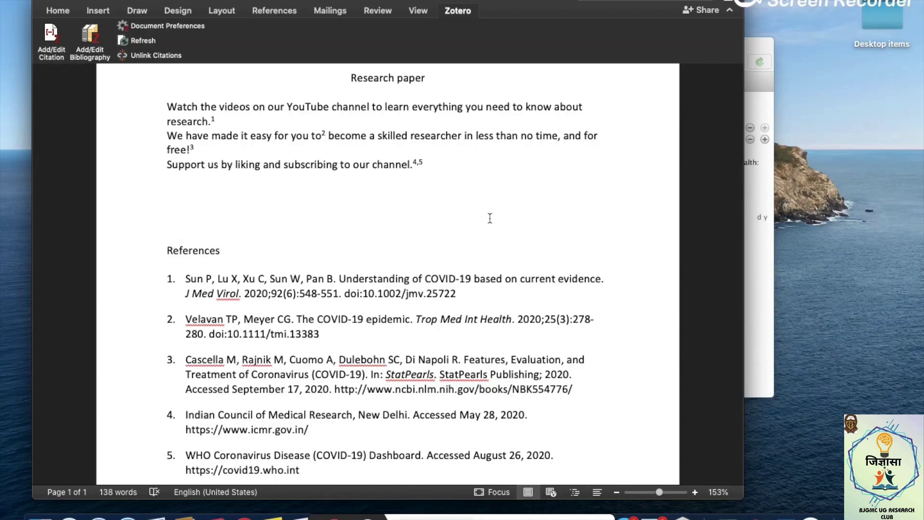
pyautogui.scroll(3, 490, 218)
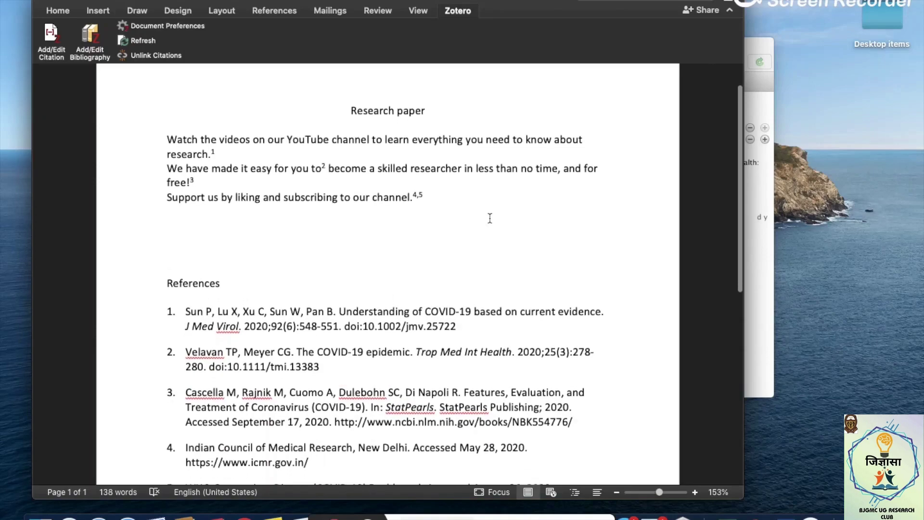
pyautogui.scroll(-2, 490, 218)
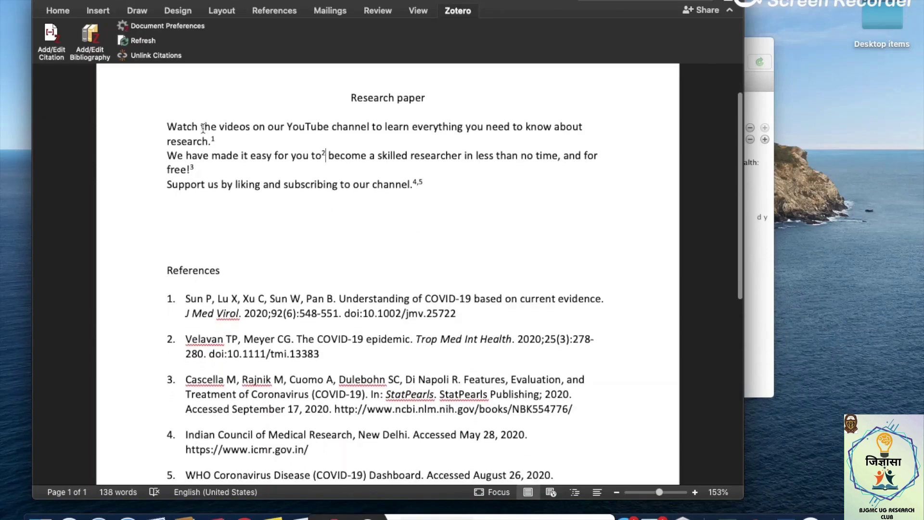
# Step: Switch the document's citation style to American Psychological Association (APA) 7th edition
pyautogui.click(168, 25)
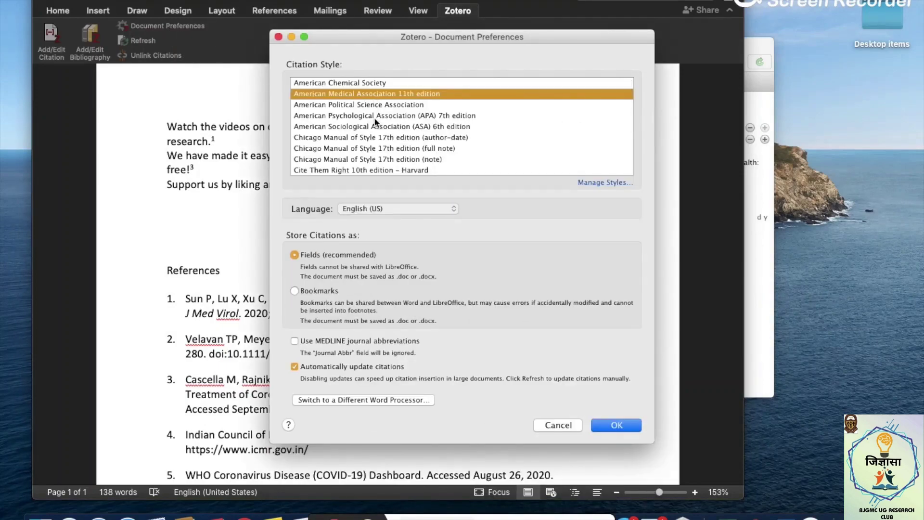
pyautogui.click(373, 117)
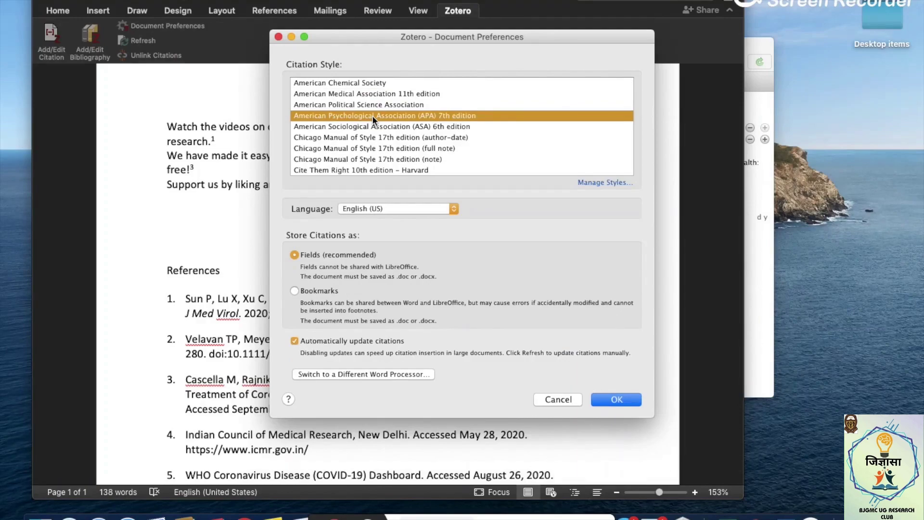
pyautogui.click(616, 400)
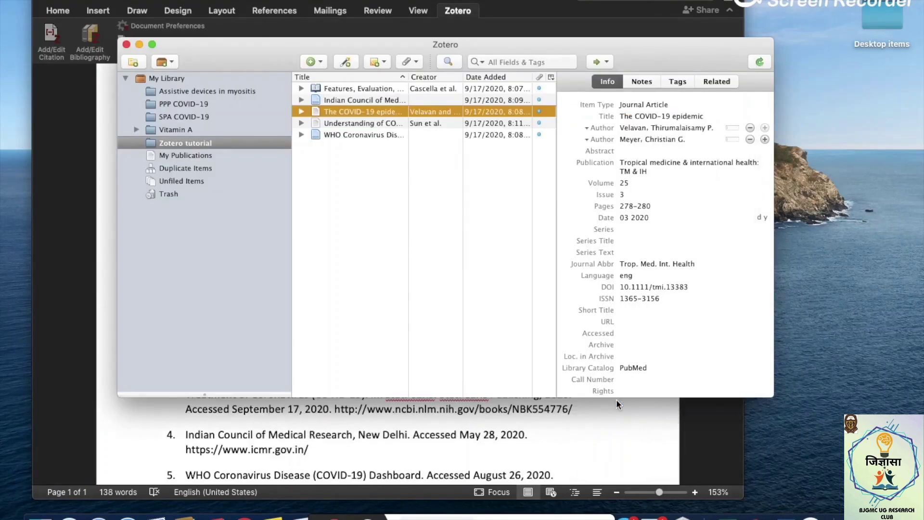